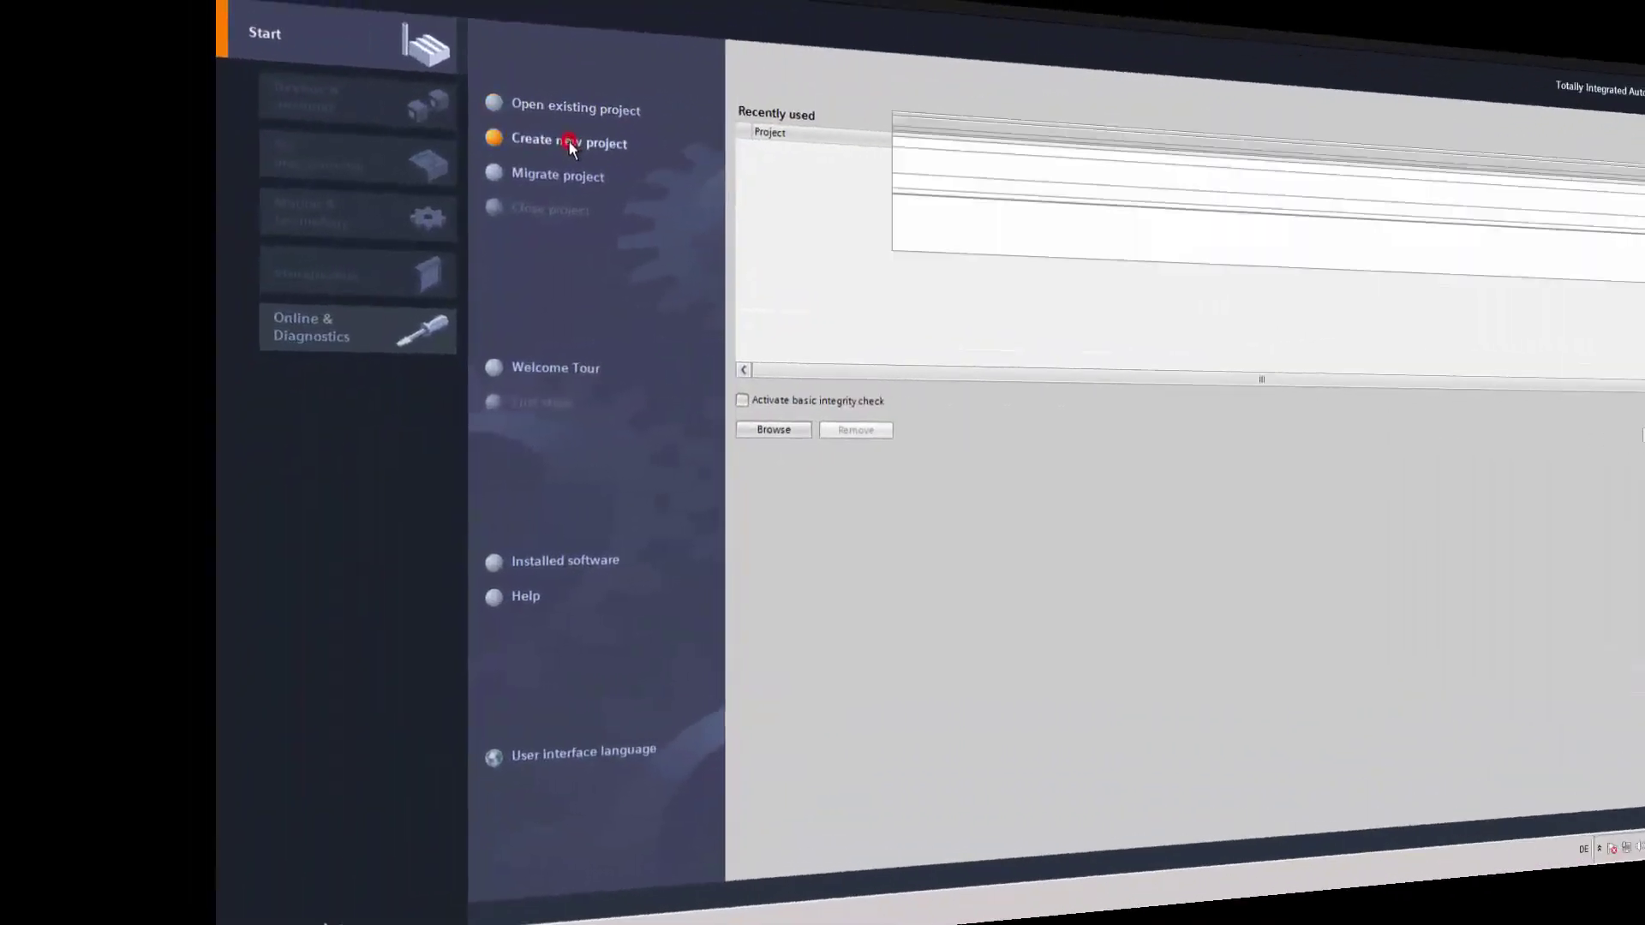
- Create the project Sample_project and go to Configure a device
click(309, 166)
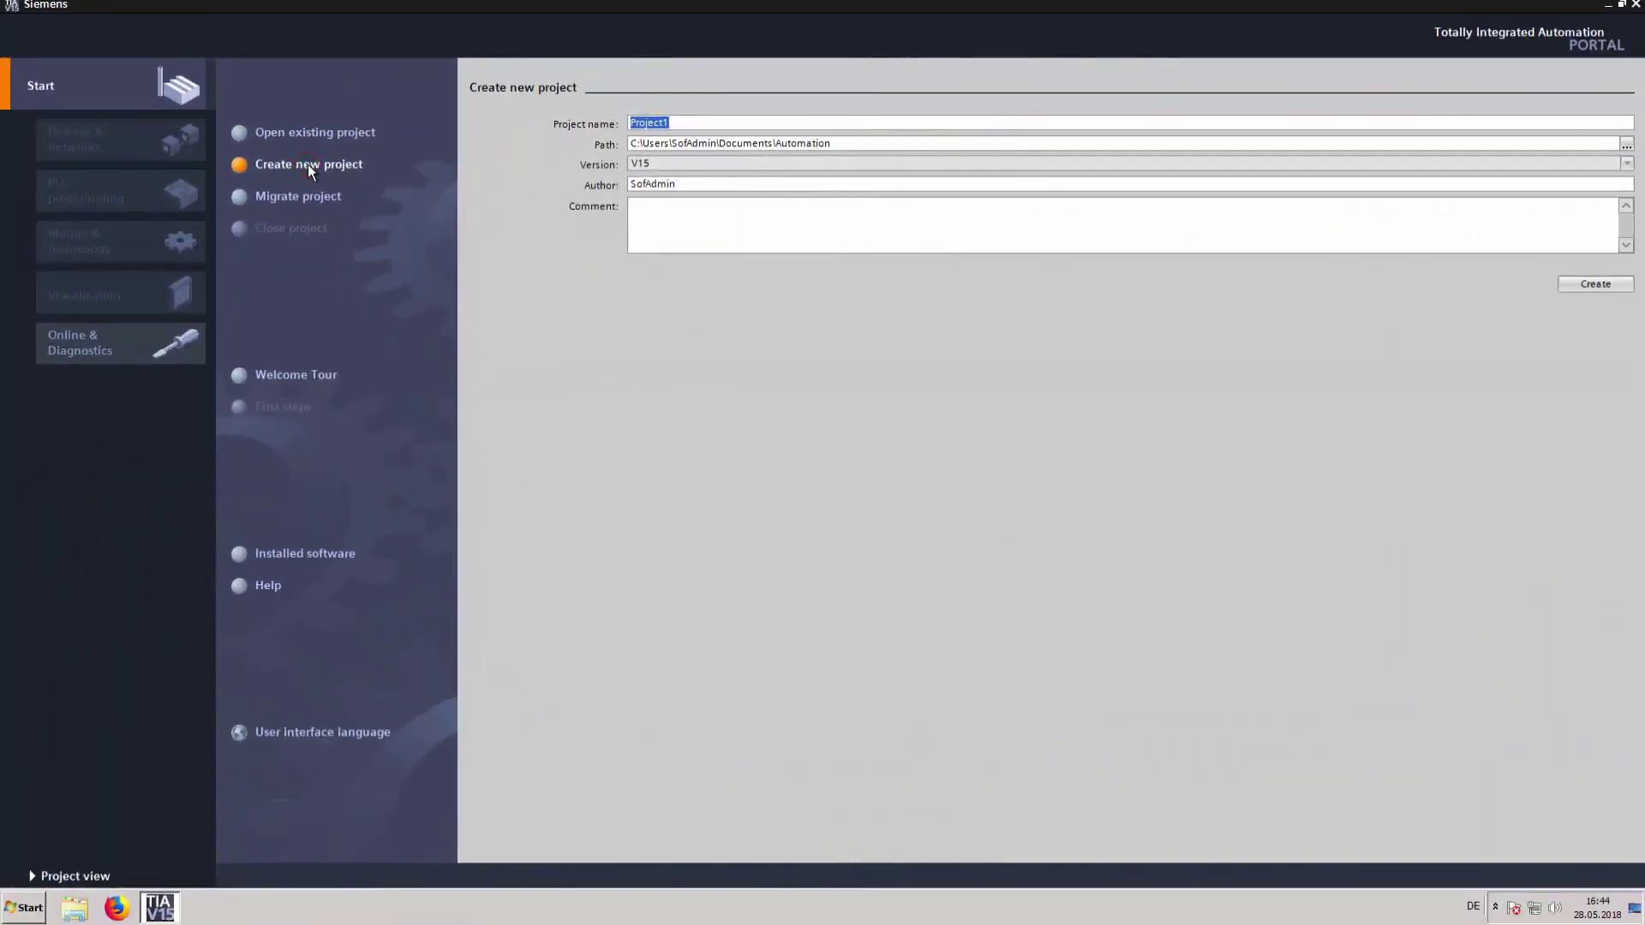
text(Sample_projec)
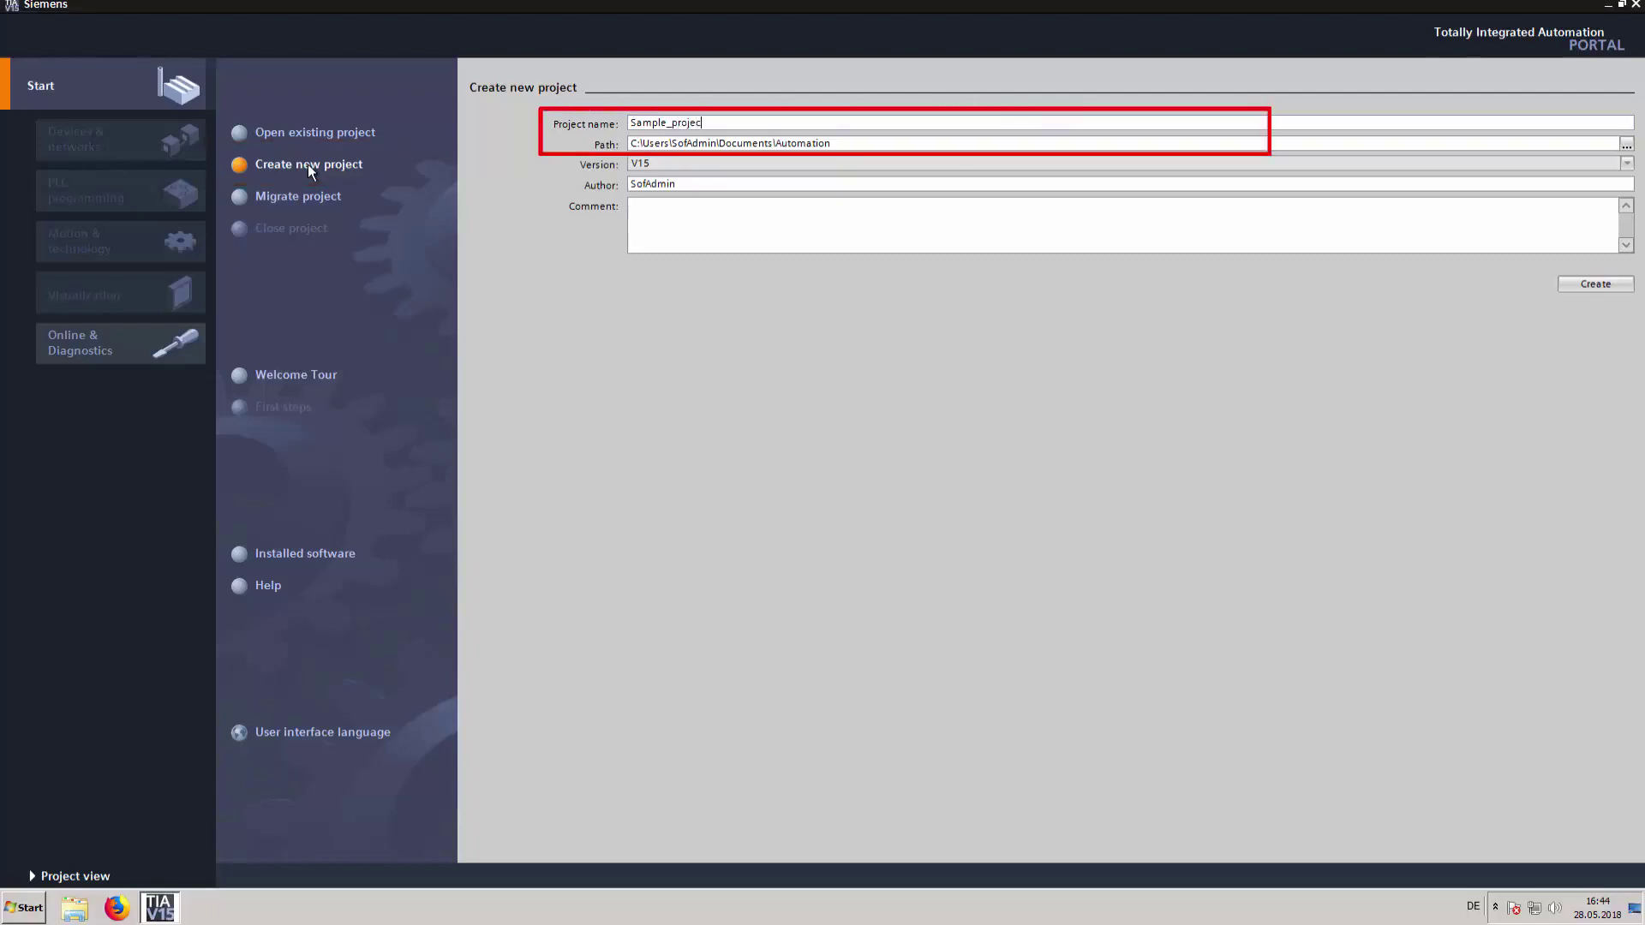
text(t)
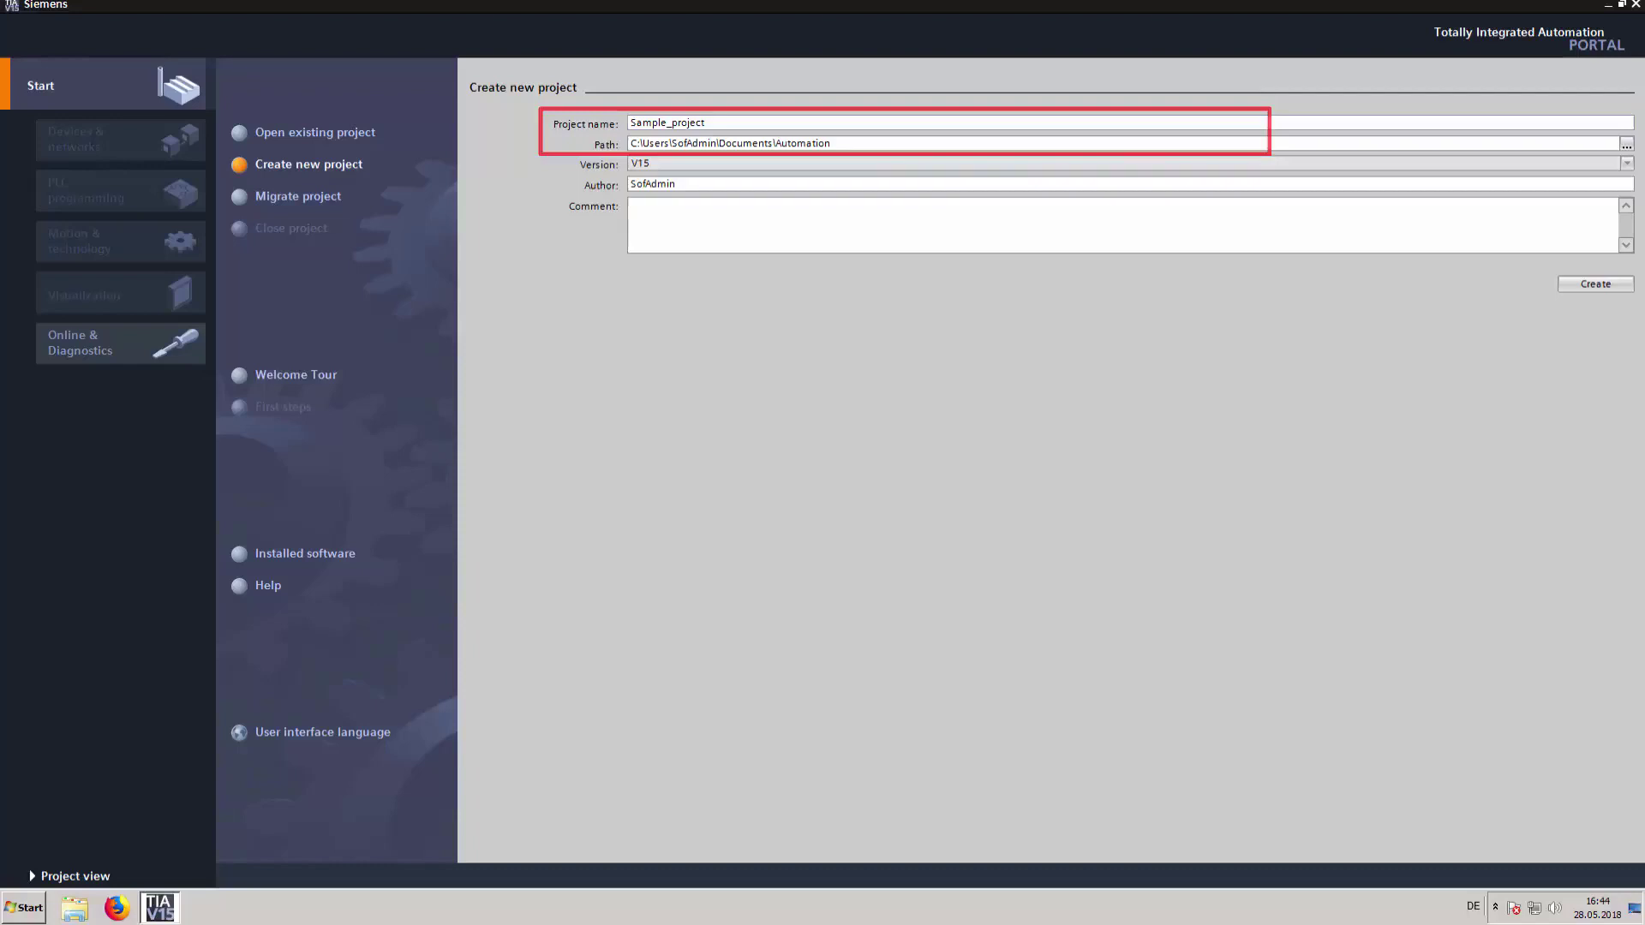
click(1598, 280)
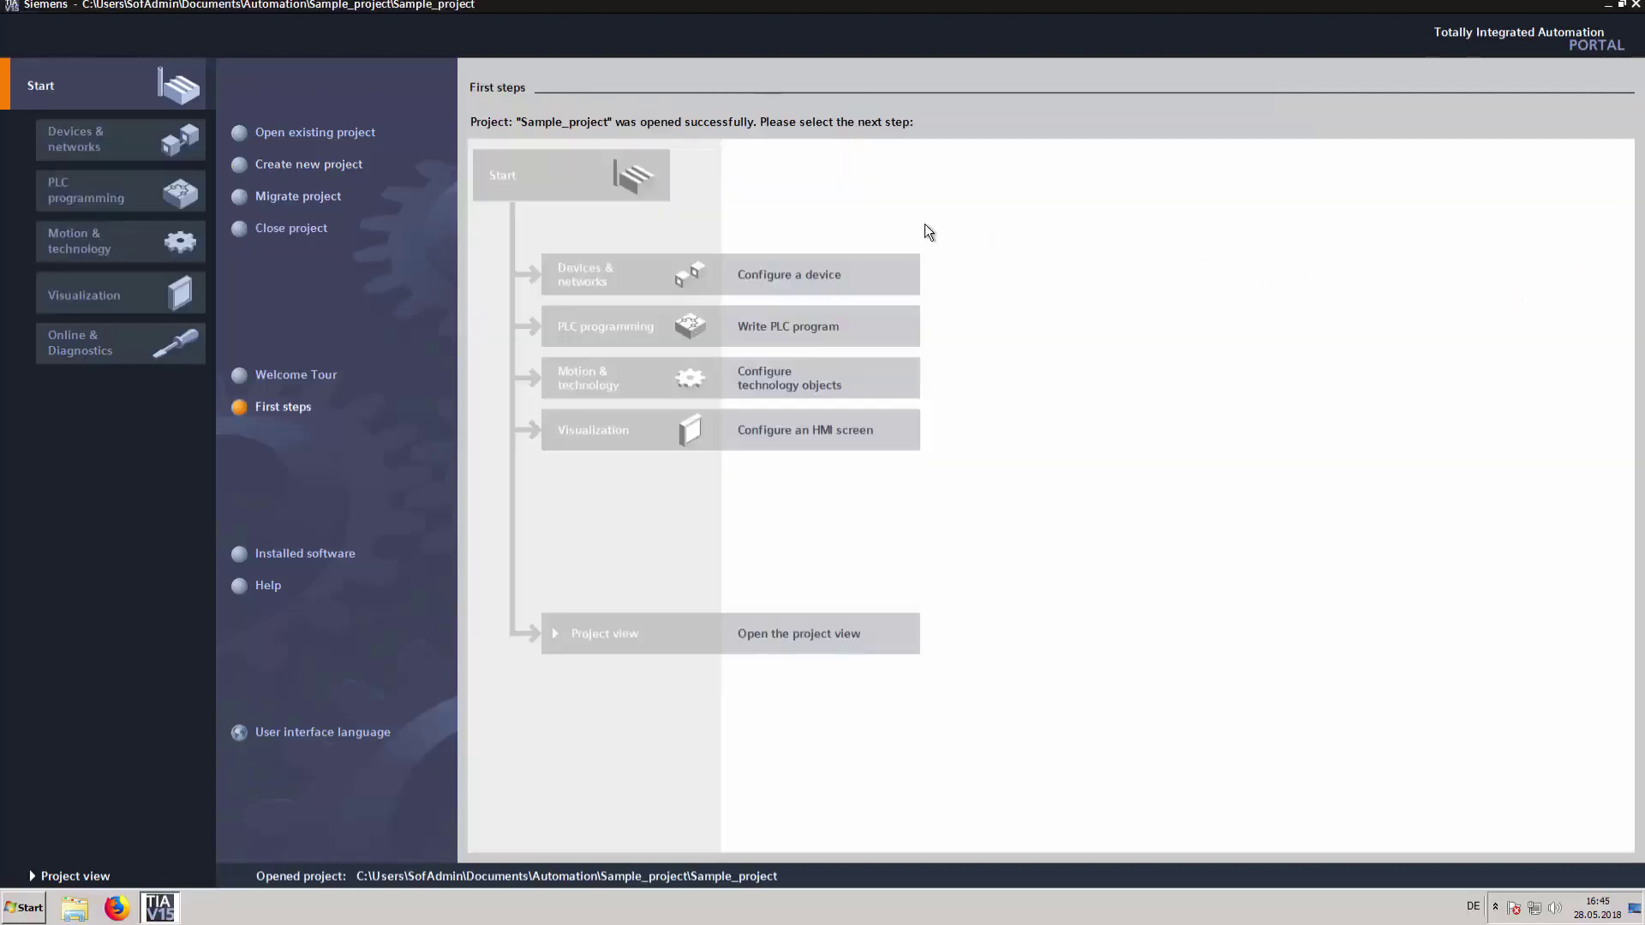
click(814, 277)
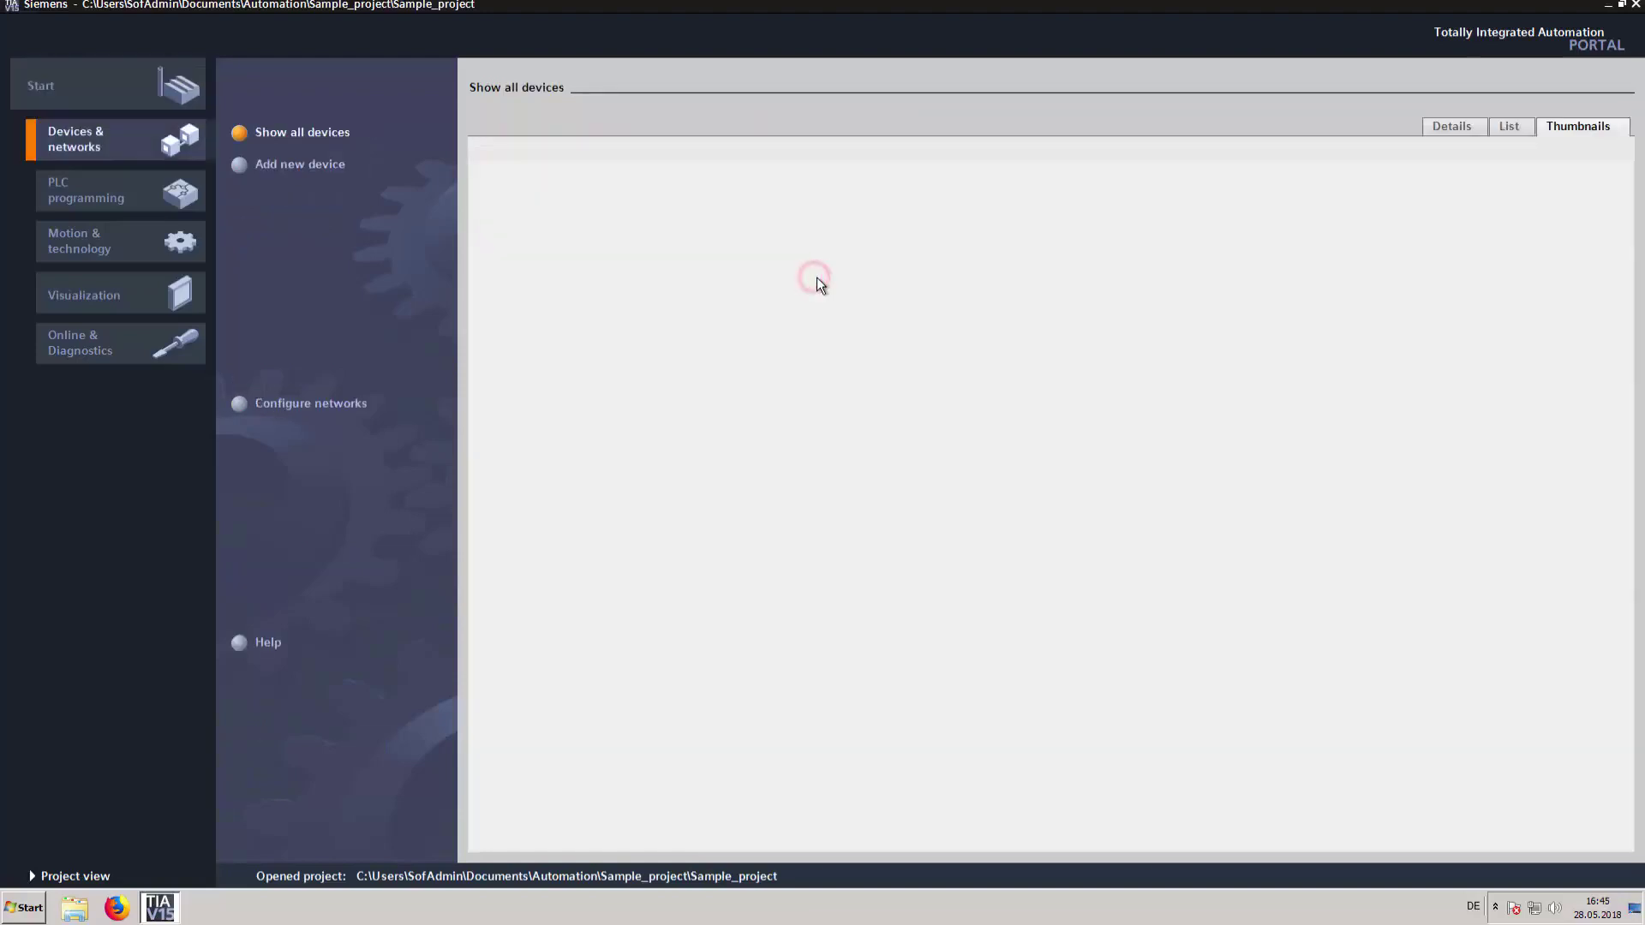
- In Configure networks, pick CPU 1516-3 PN/DP article 6ES7 516-3AN00-0AB0 from the S7-1500 CPU catalog
click(309, 405)
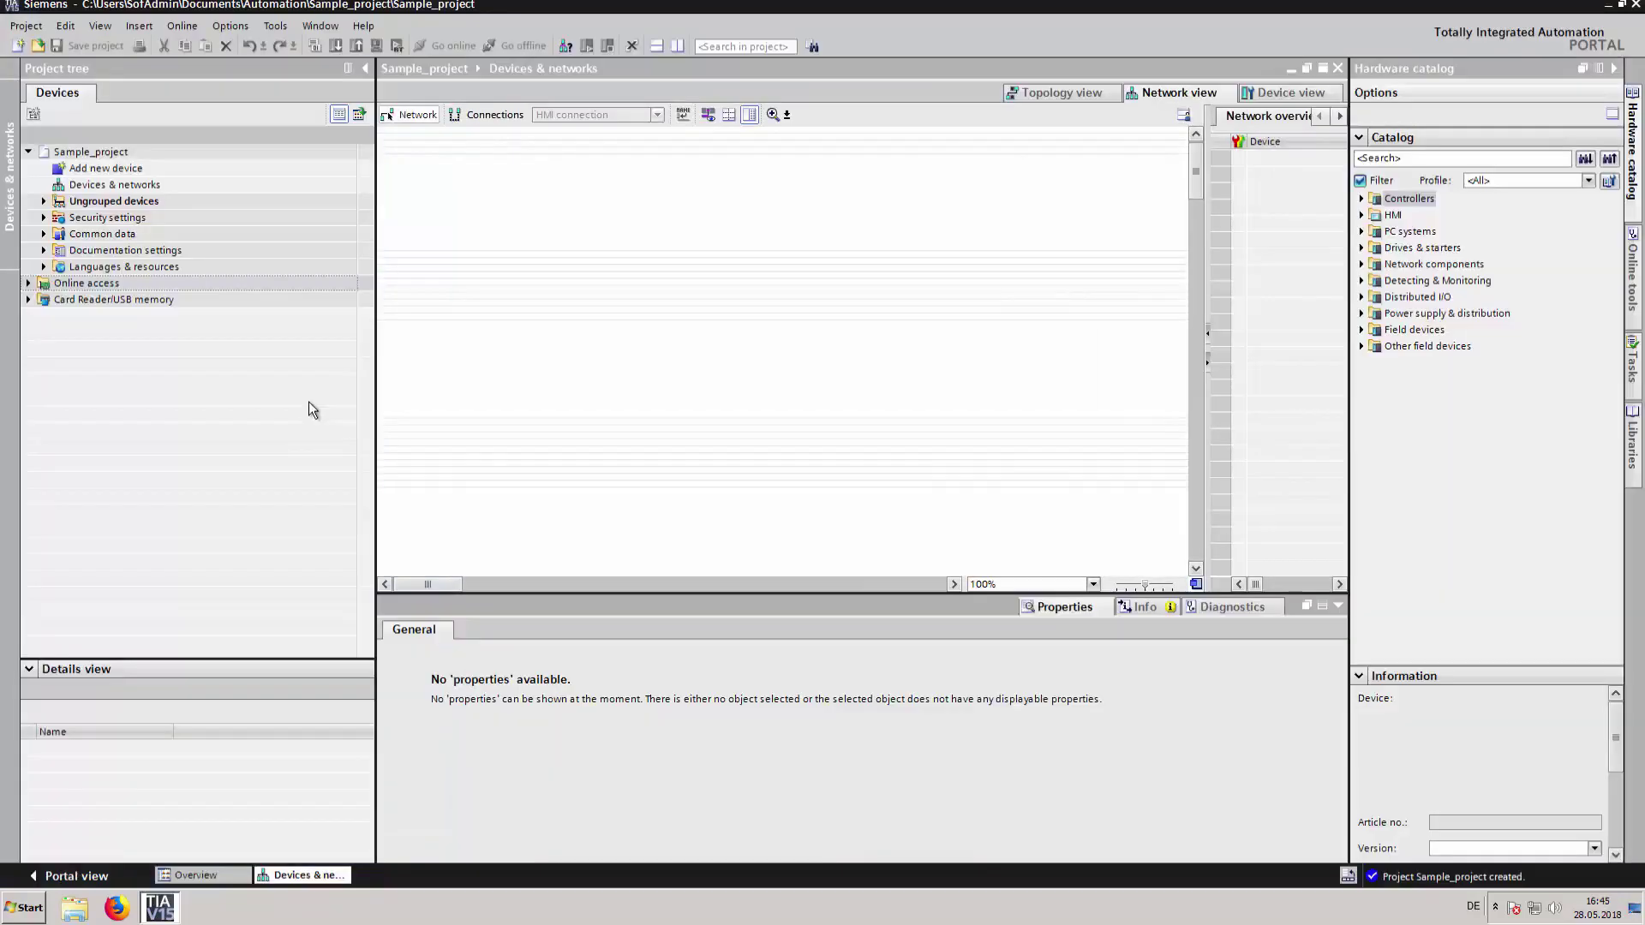
click(1362, 199)
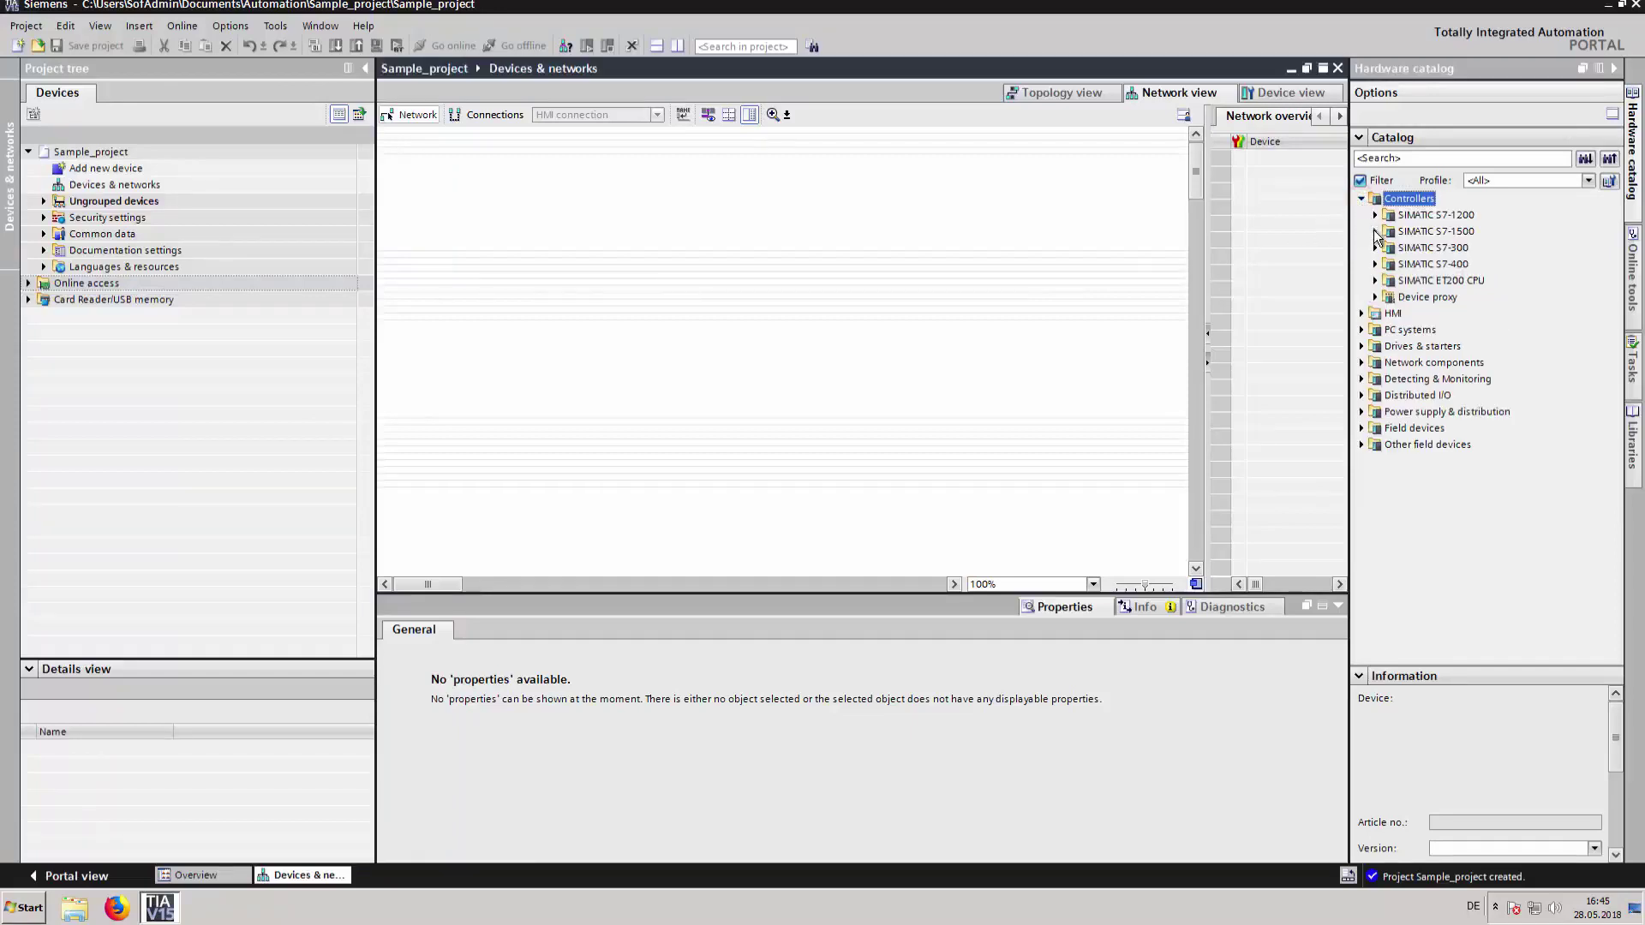
click(1375, 231)
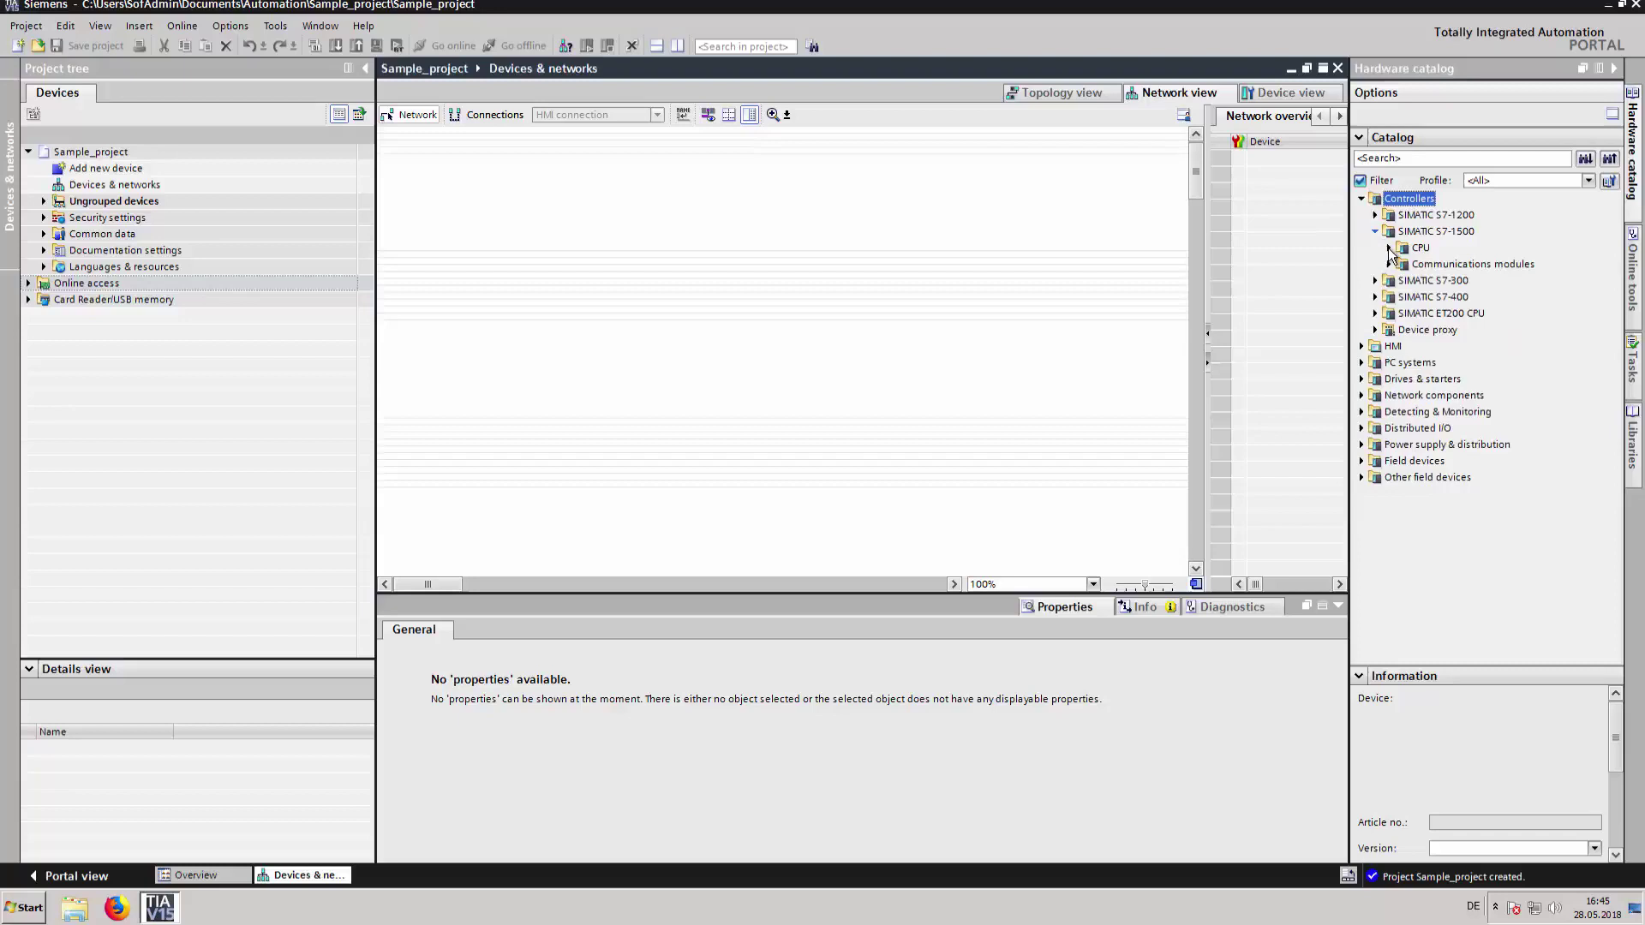
click(1390, 249)
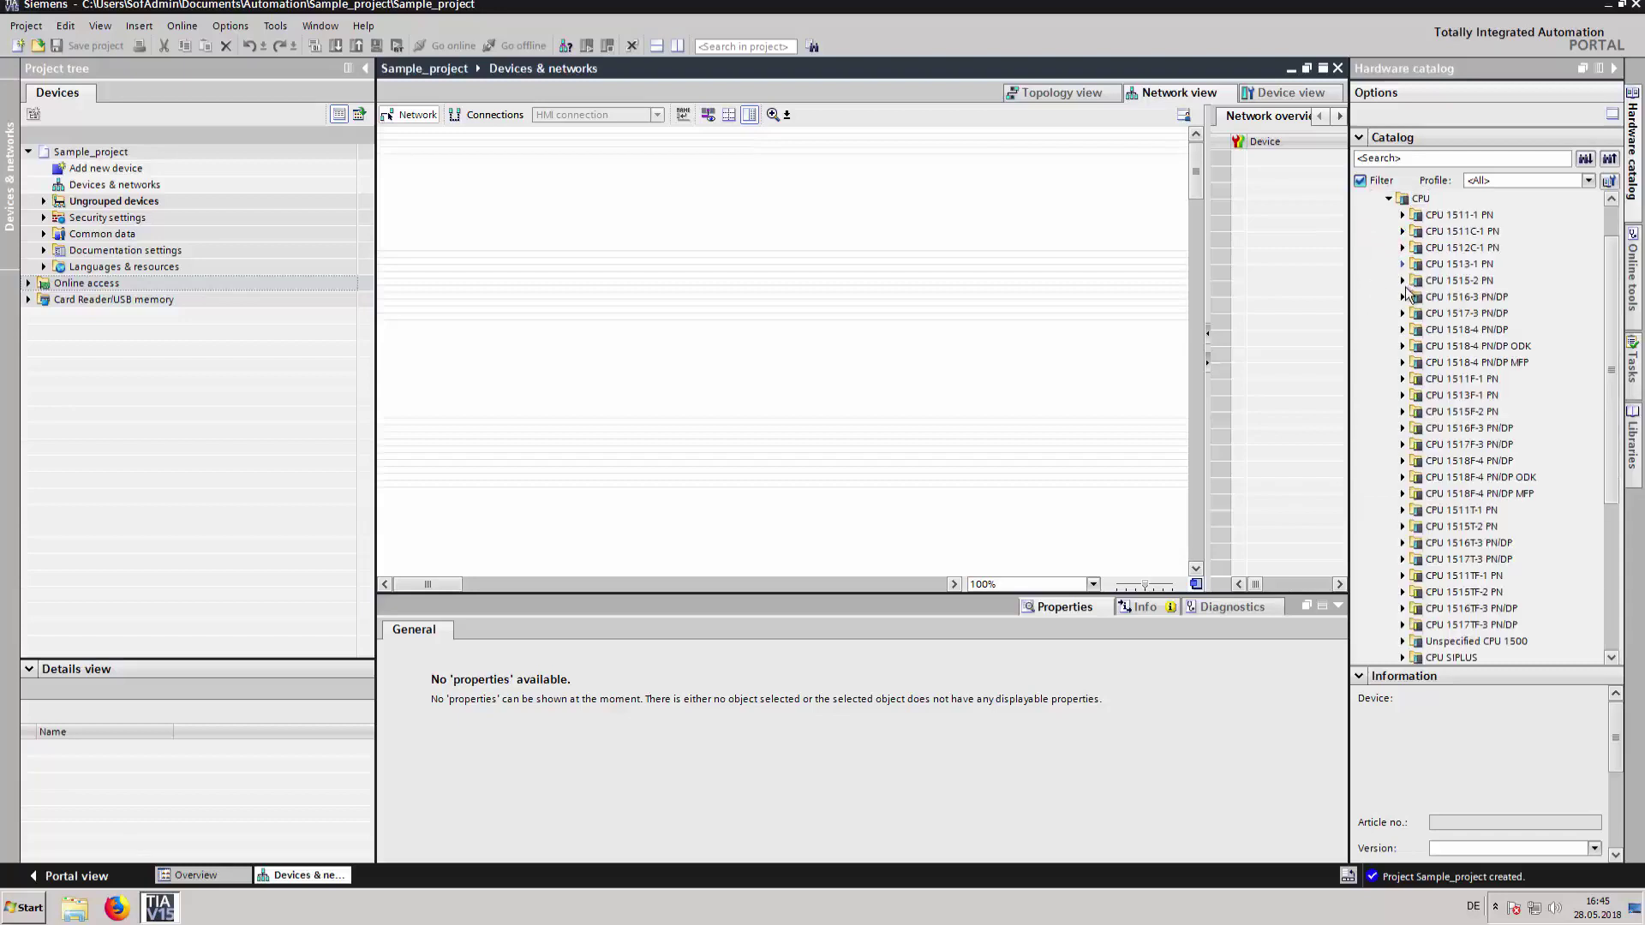
click(1403, 297)
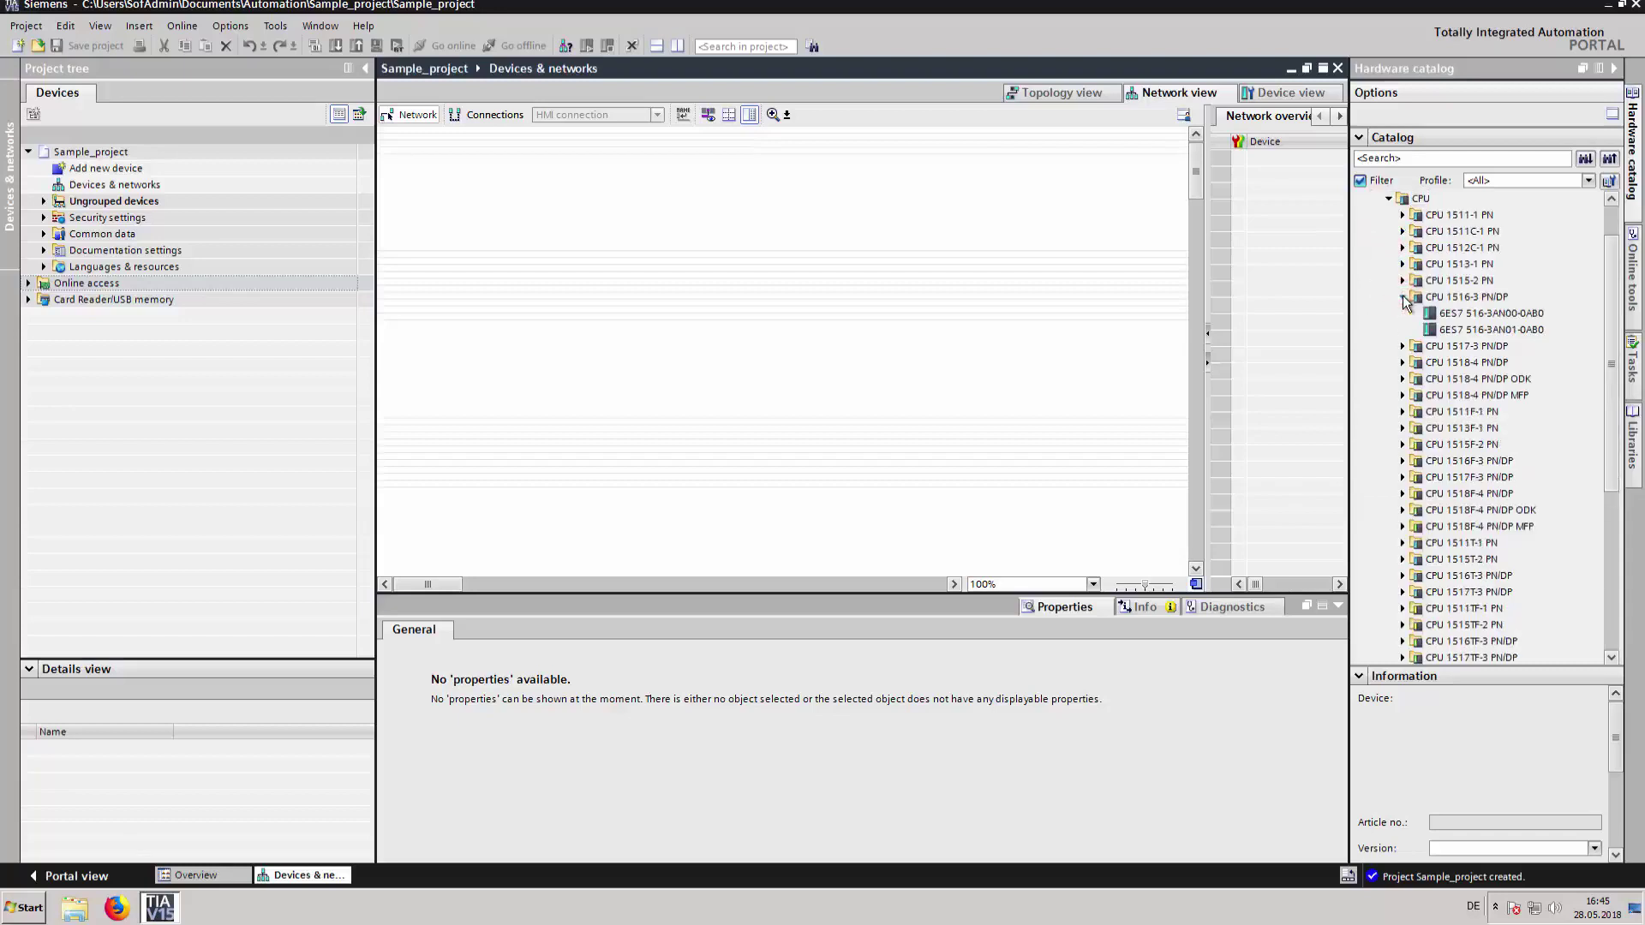
click(1457, 314)
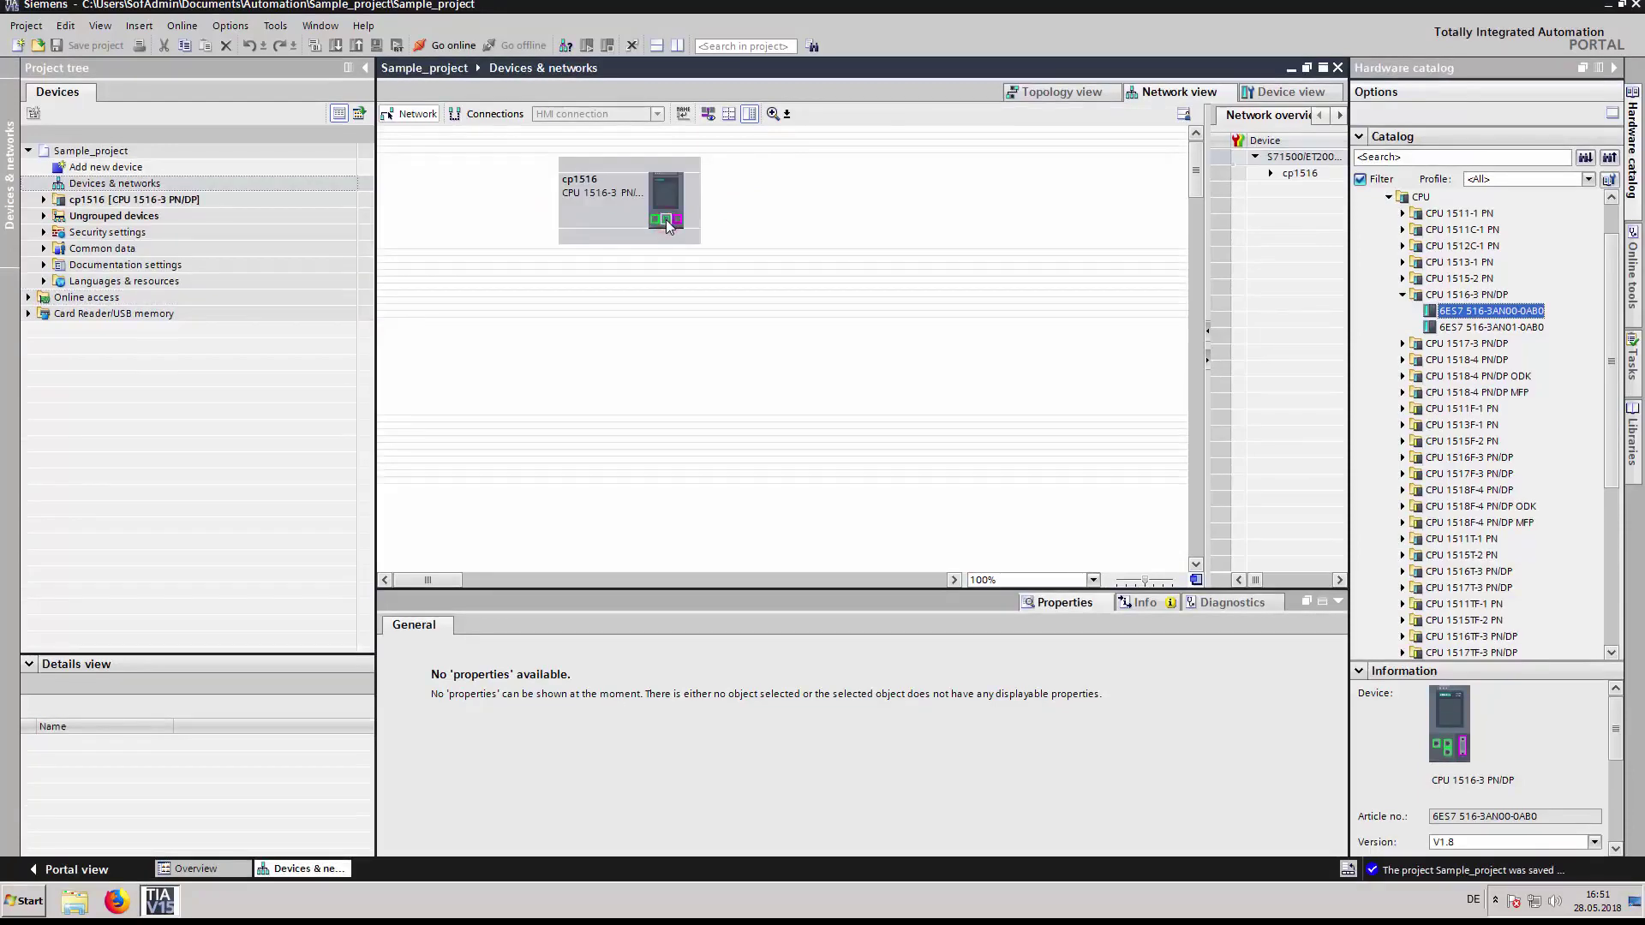
- Open cp1516's PROFINET interface properties showing IP 172.20.14.100 and mask 255.255.0.0
click(666, 219)
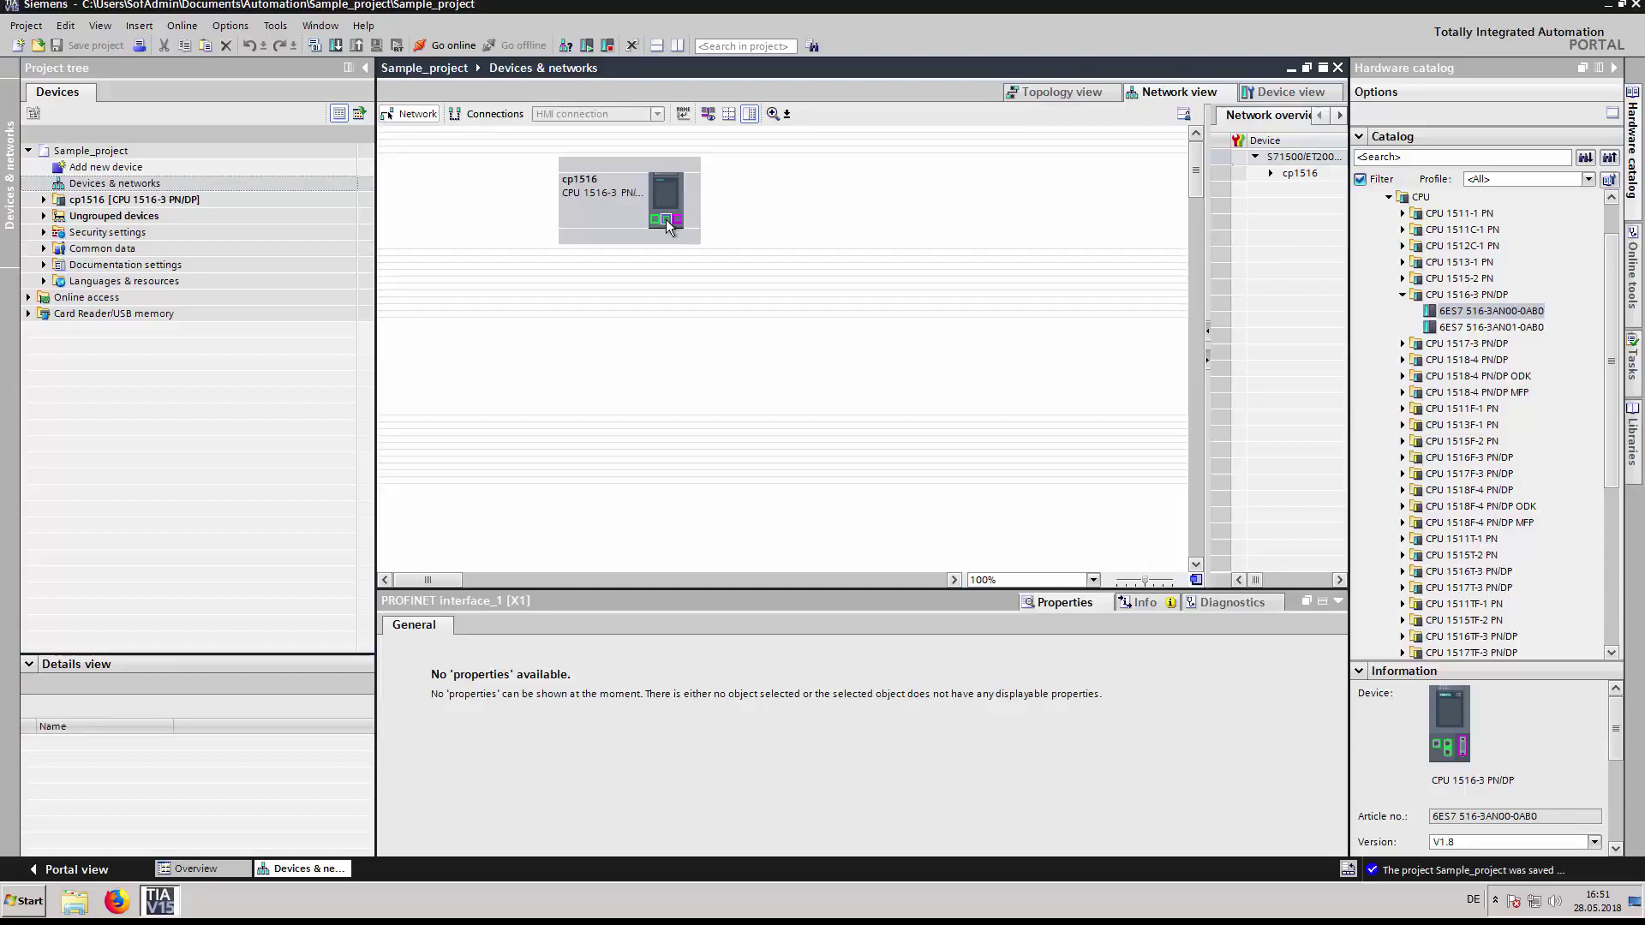
double_click(665, 220)
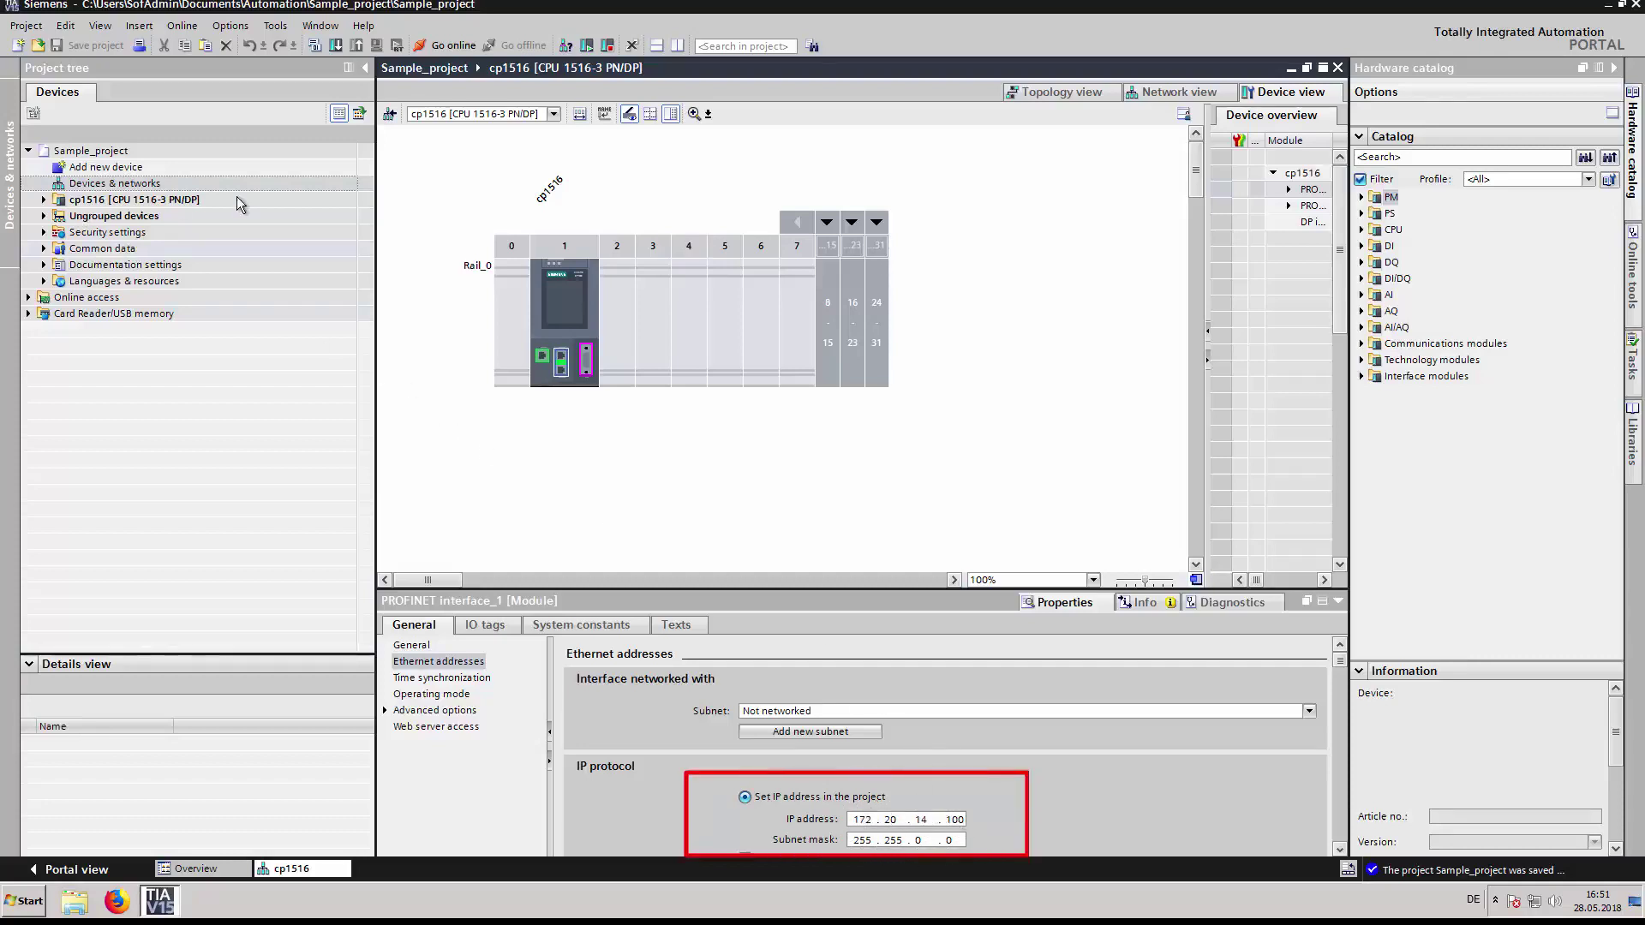
- Install the Softing pnGatePA GSDML V2.34 file from Downloads through the GSD file manager
click(1154, 94)
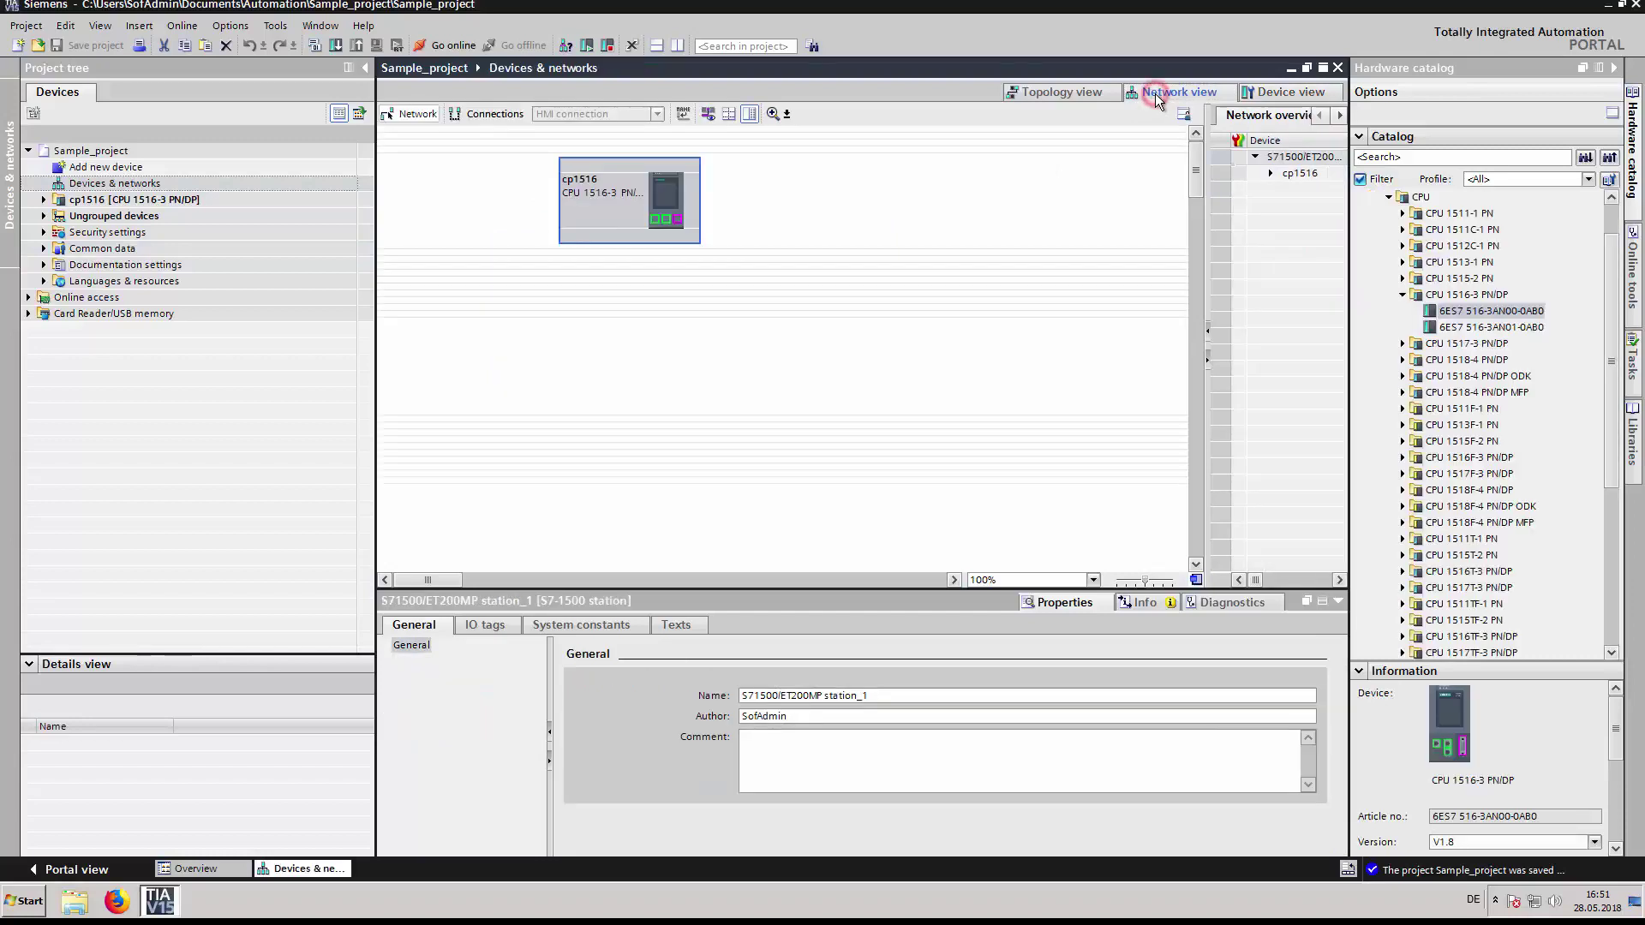
click(231, 25)
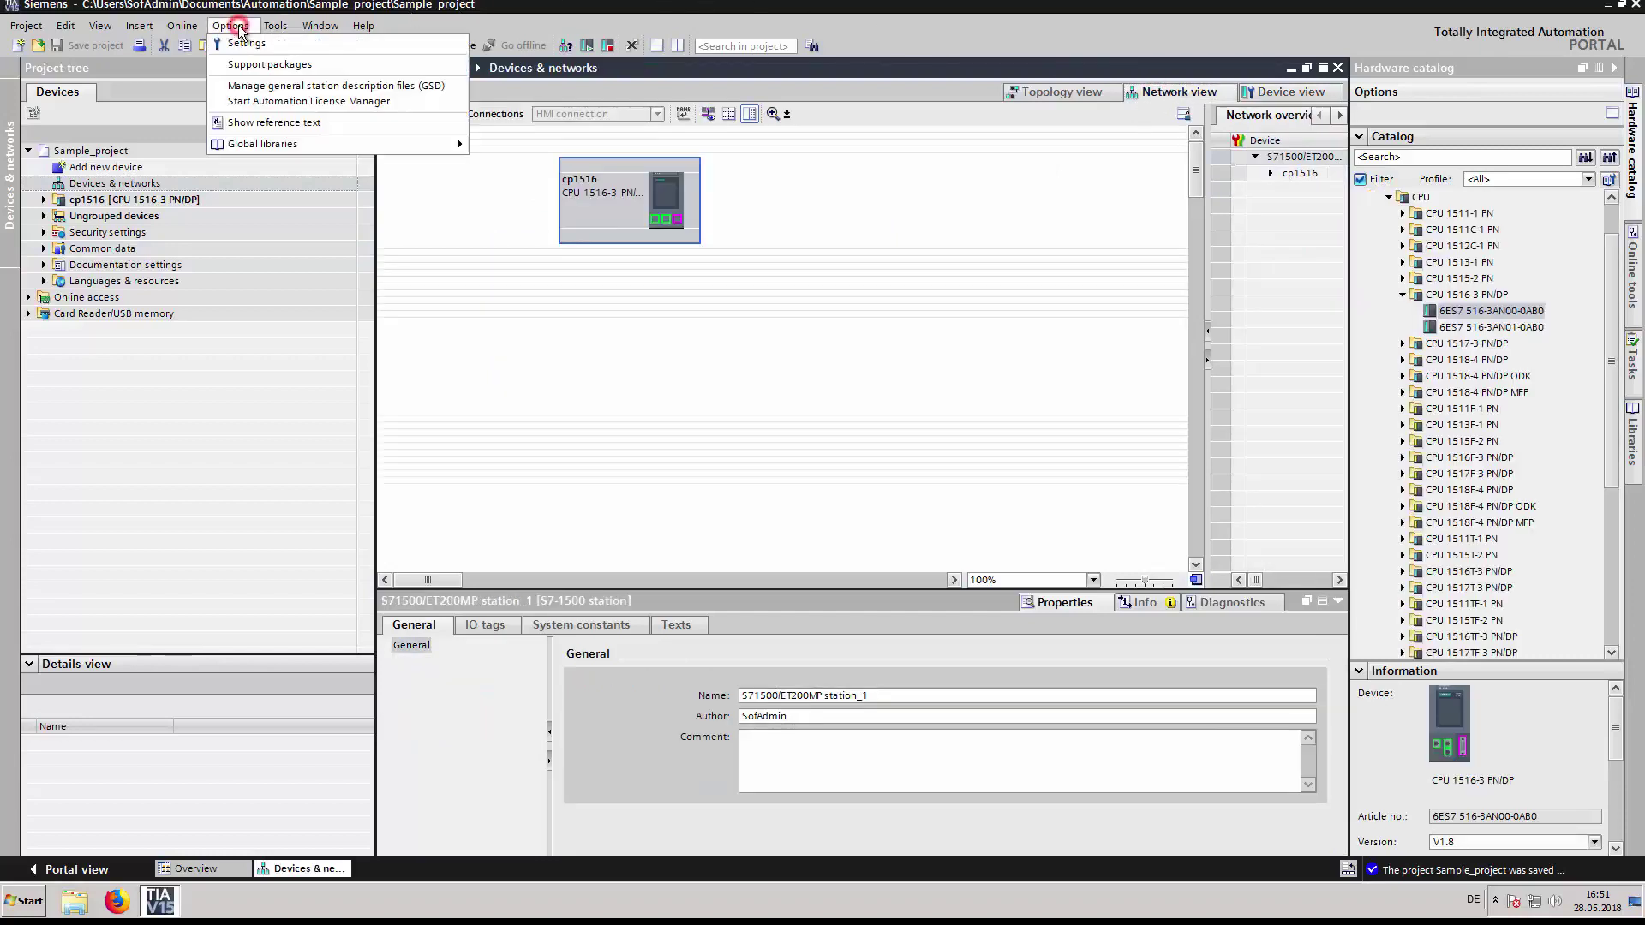
click(249, 86)
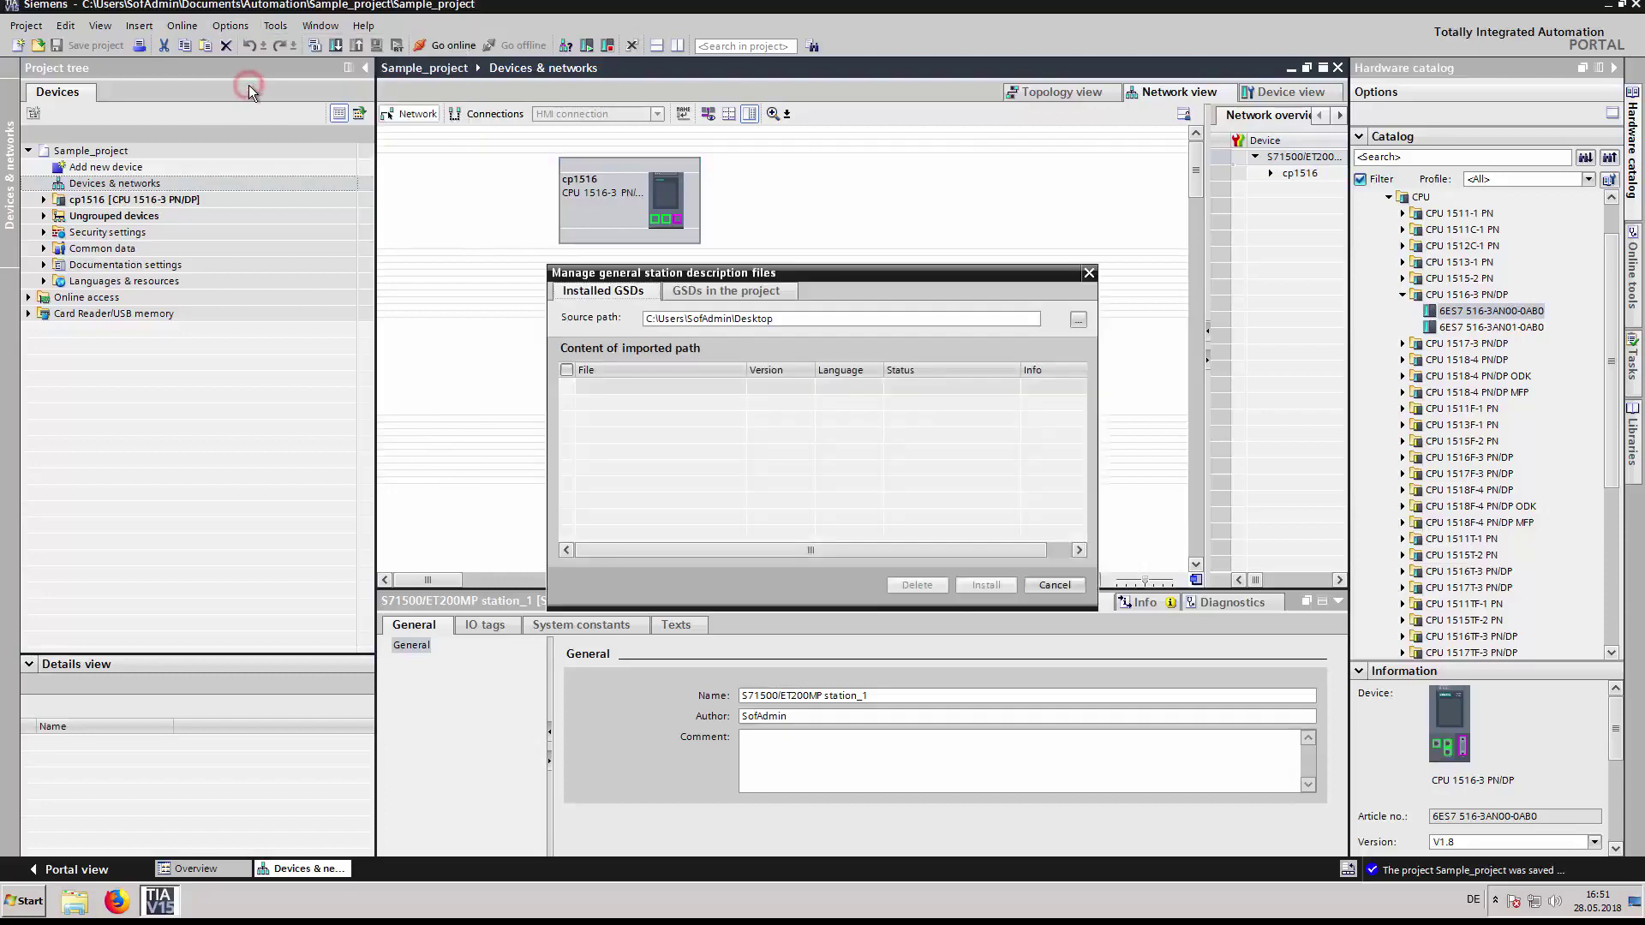
click(1078, 320)
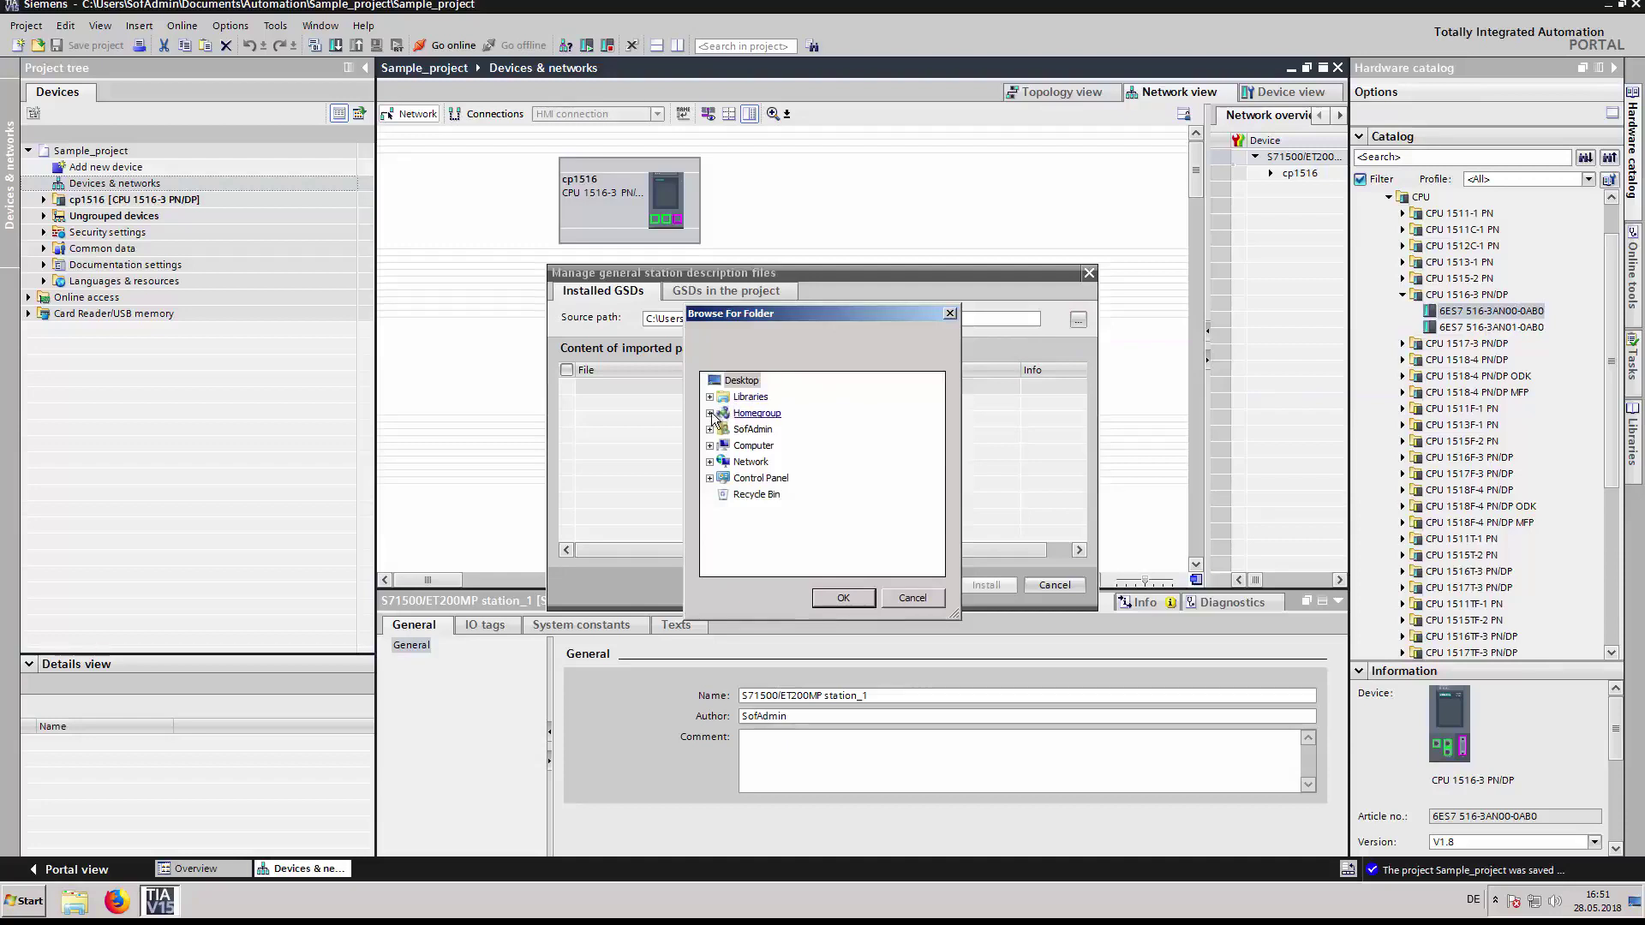
click(709, 429)
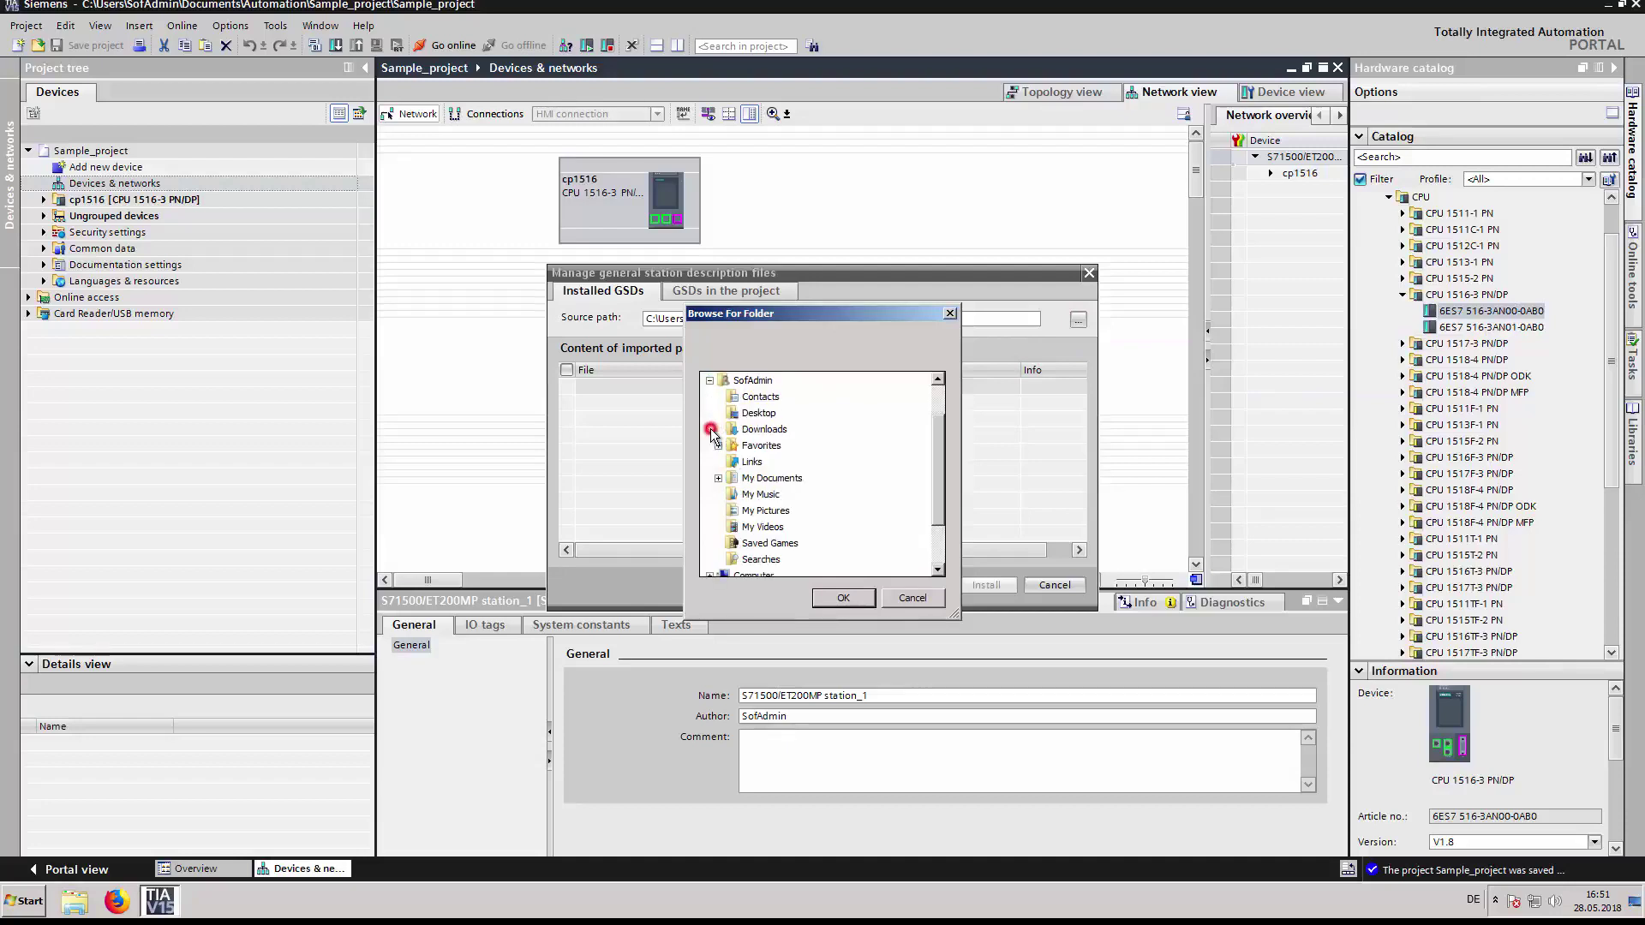
click(759, 430)
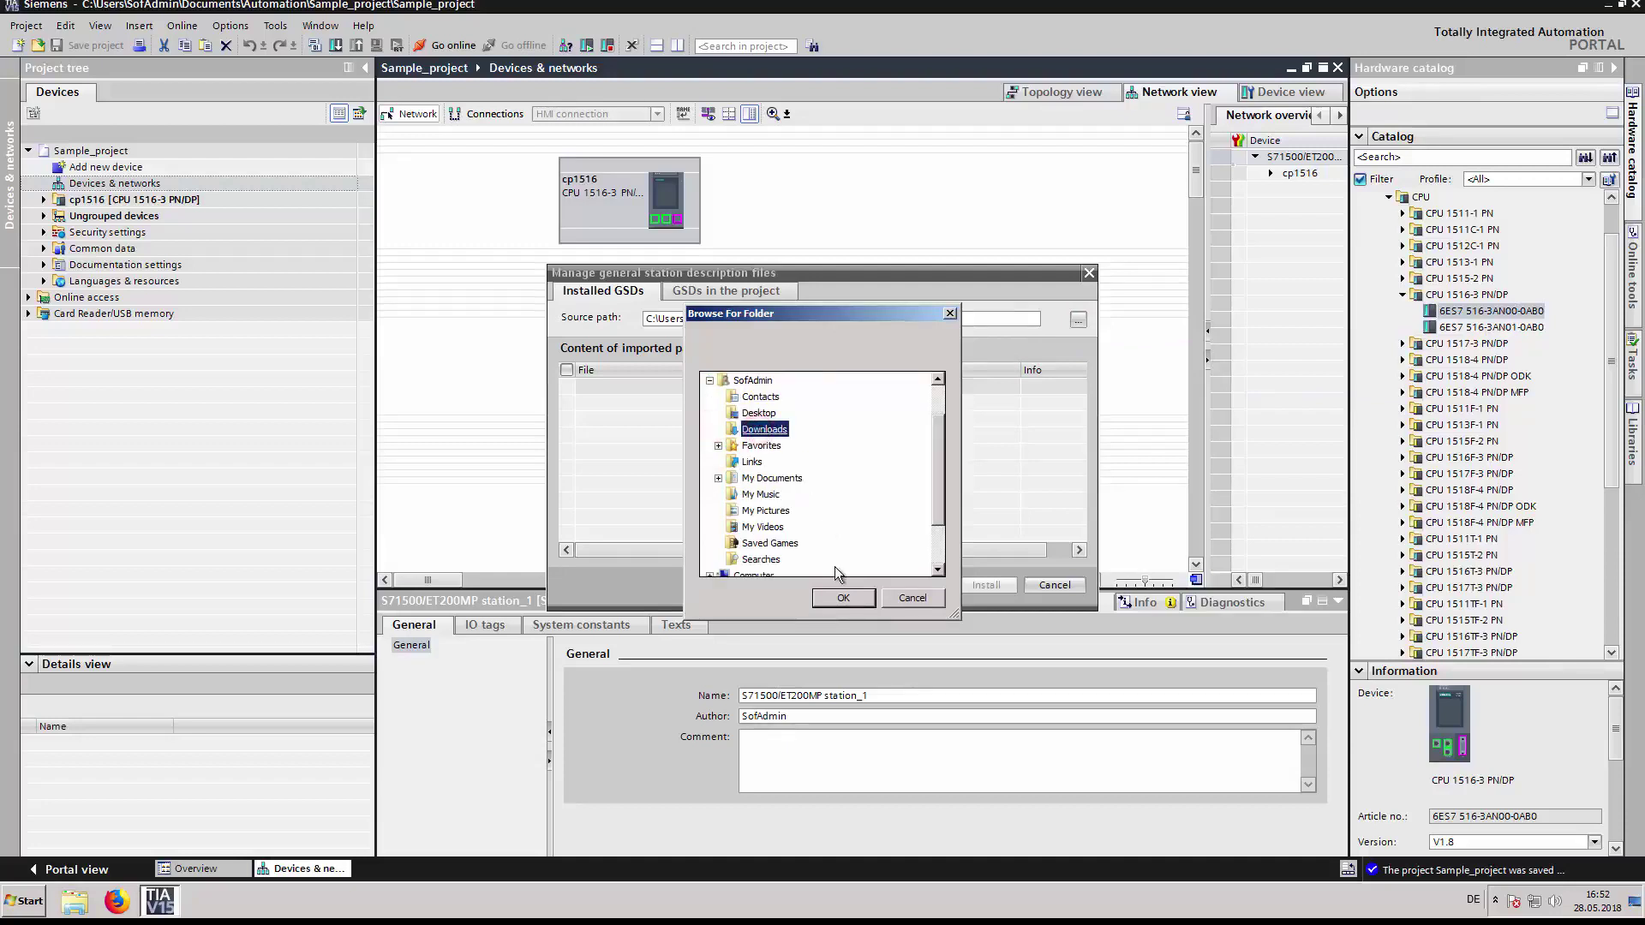
click(839, 596)
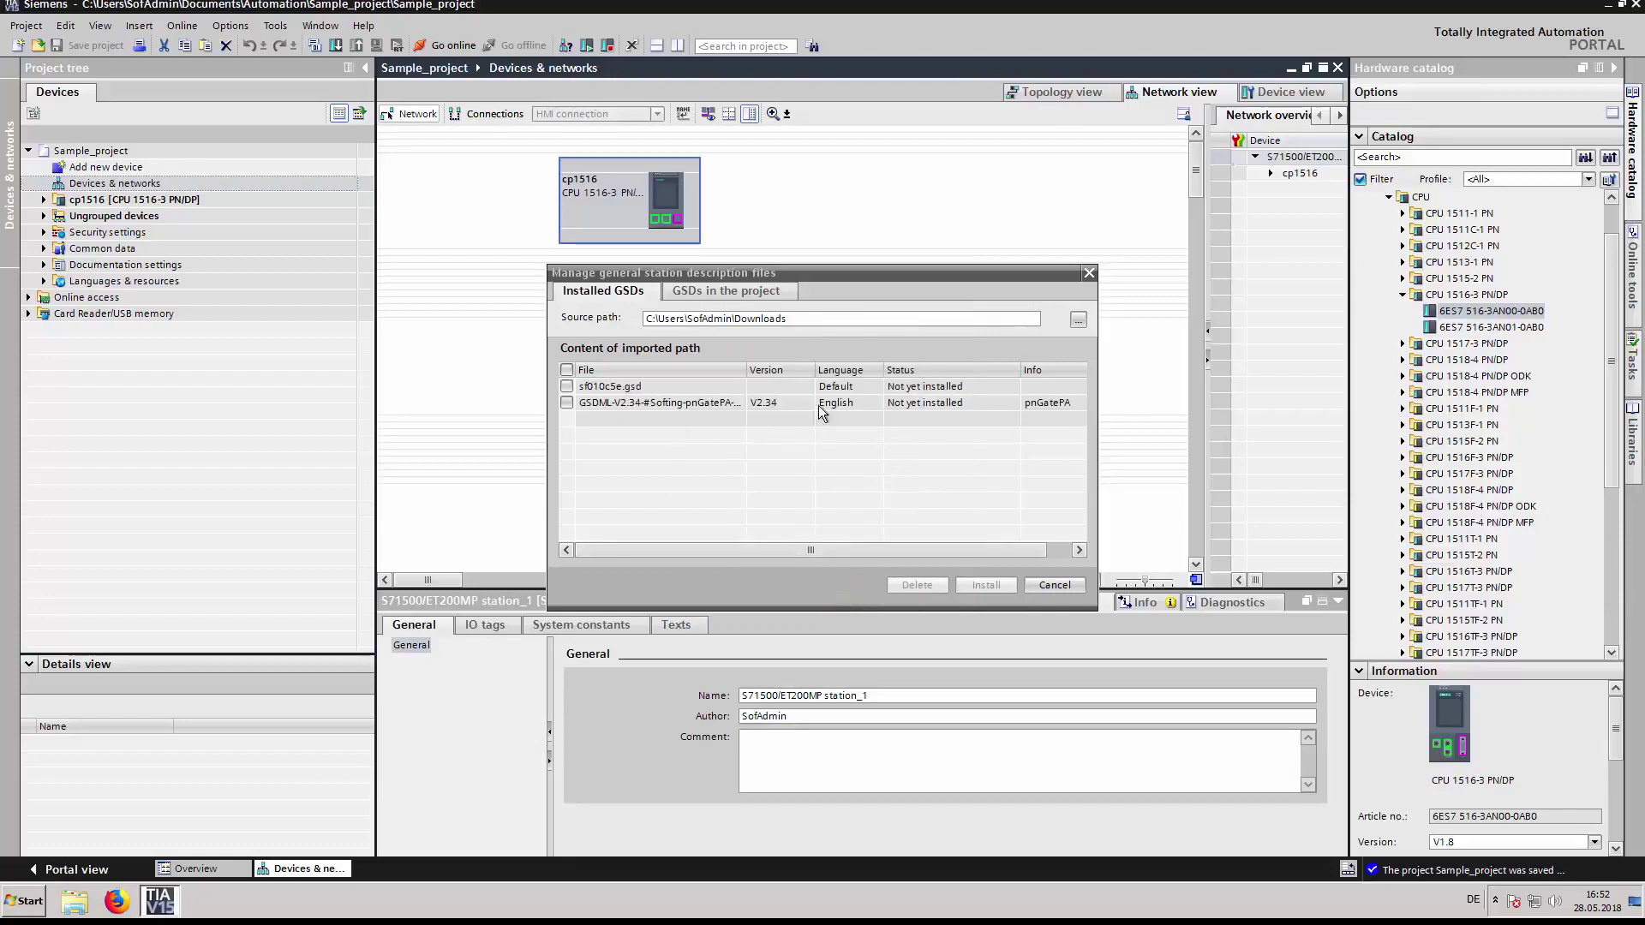
click(567, 402)
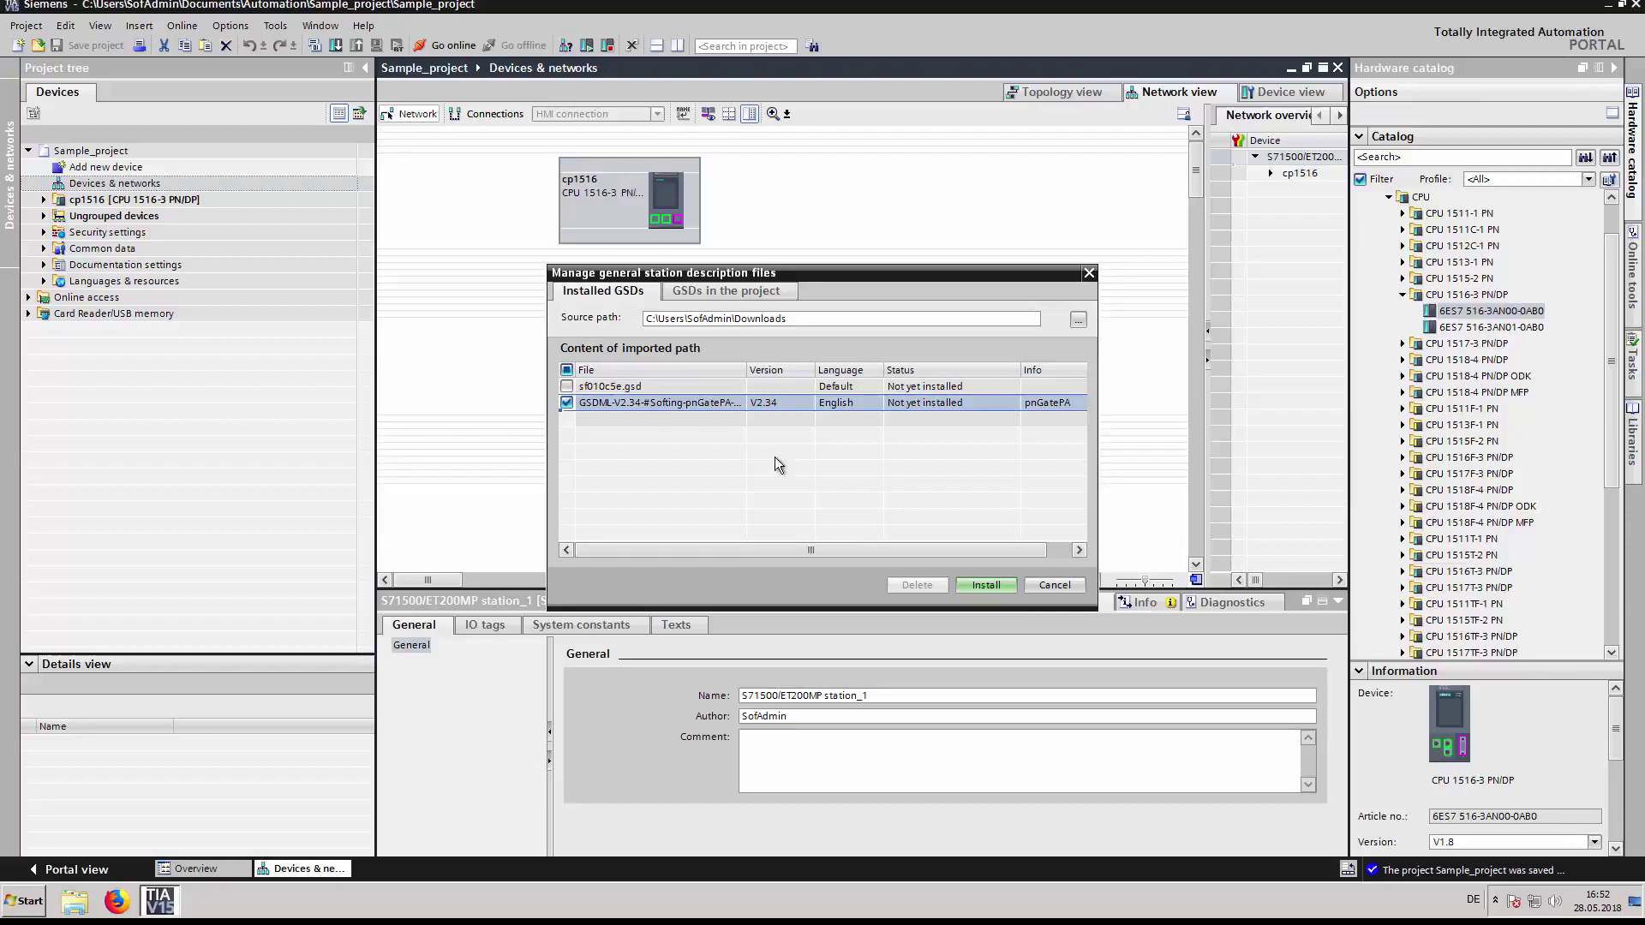
click(971, 583)
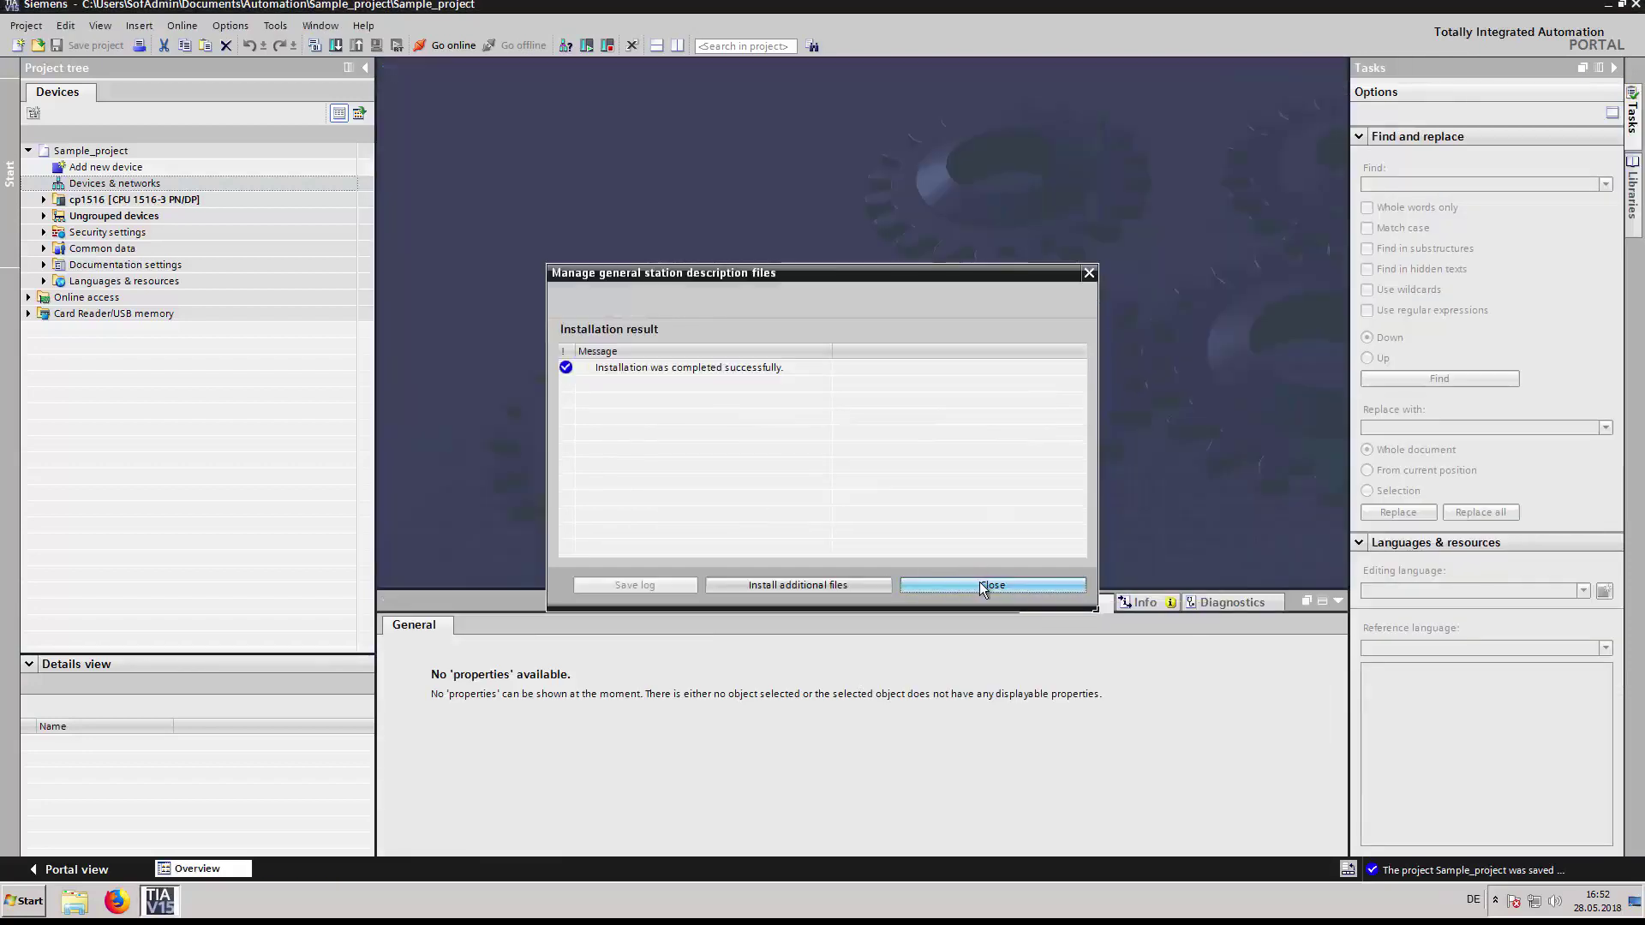
click(980, 584)
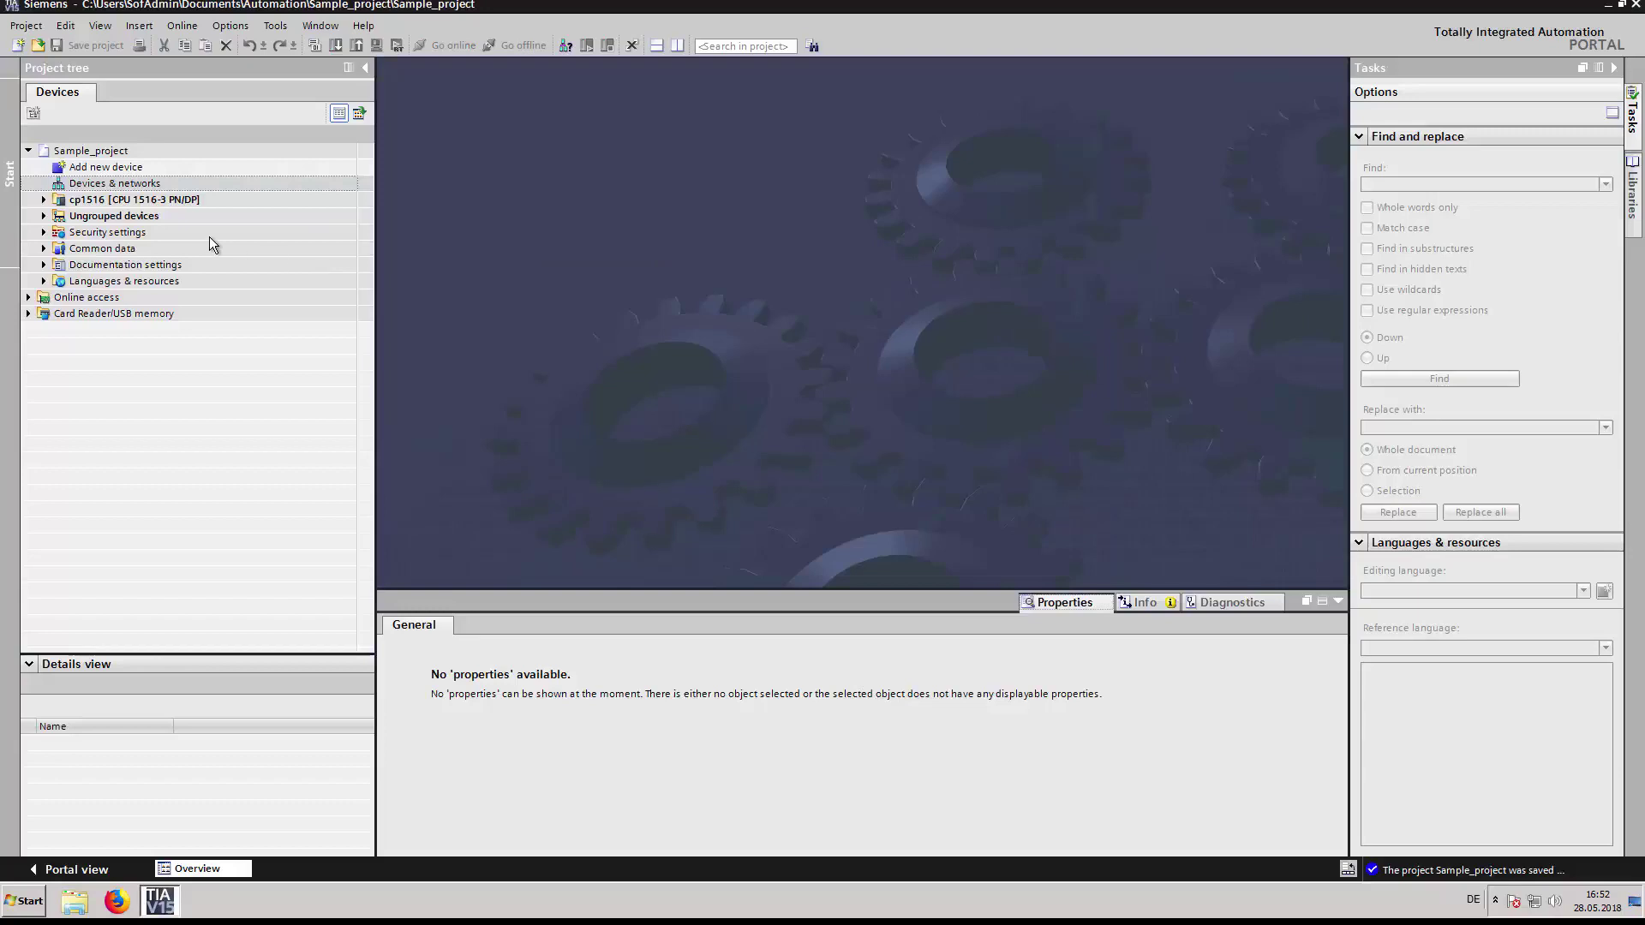
- Locate the Softing DAP under Other field devices > PROFINET IO > Gateway in the catalog
double_click(59, 184)
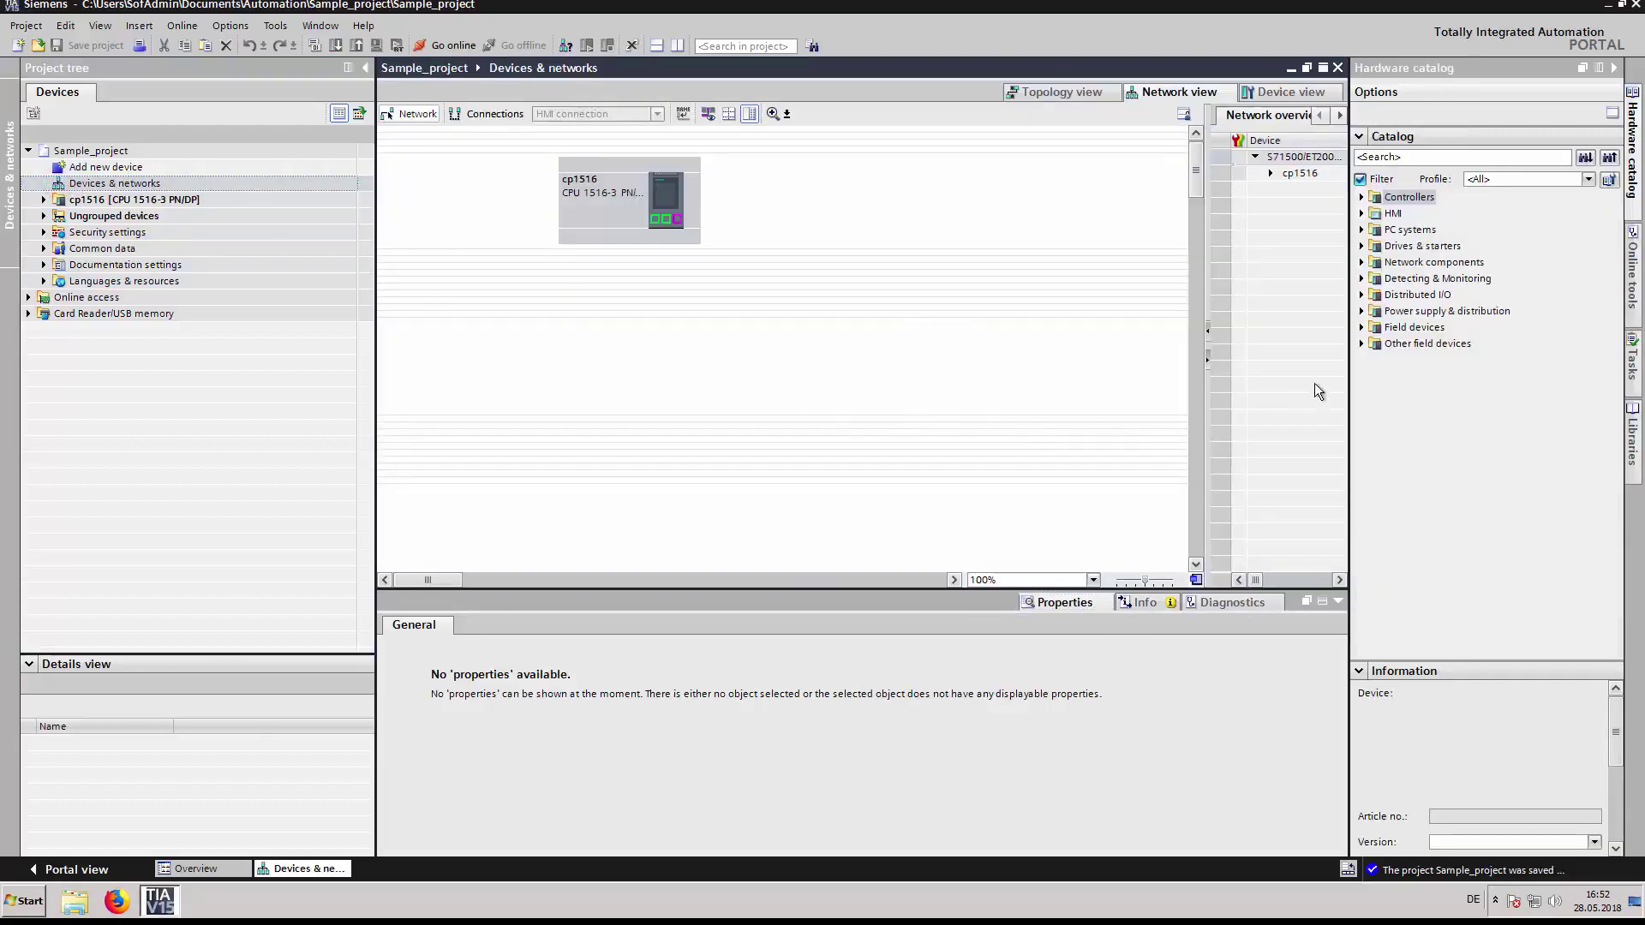
click(1361, 343)
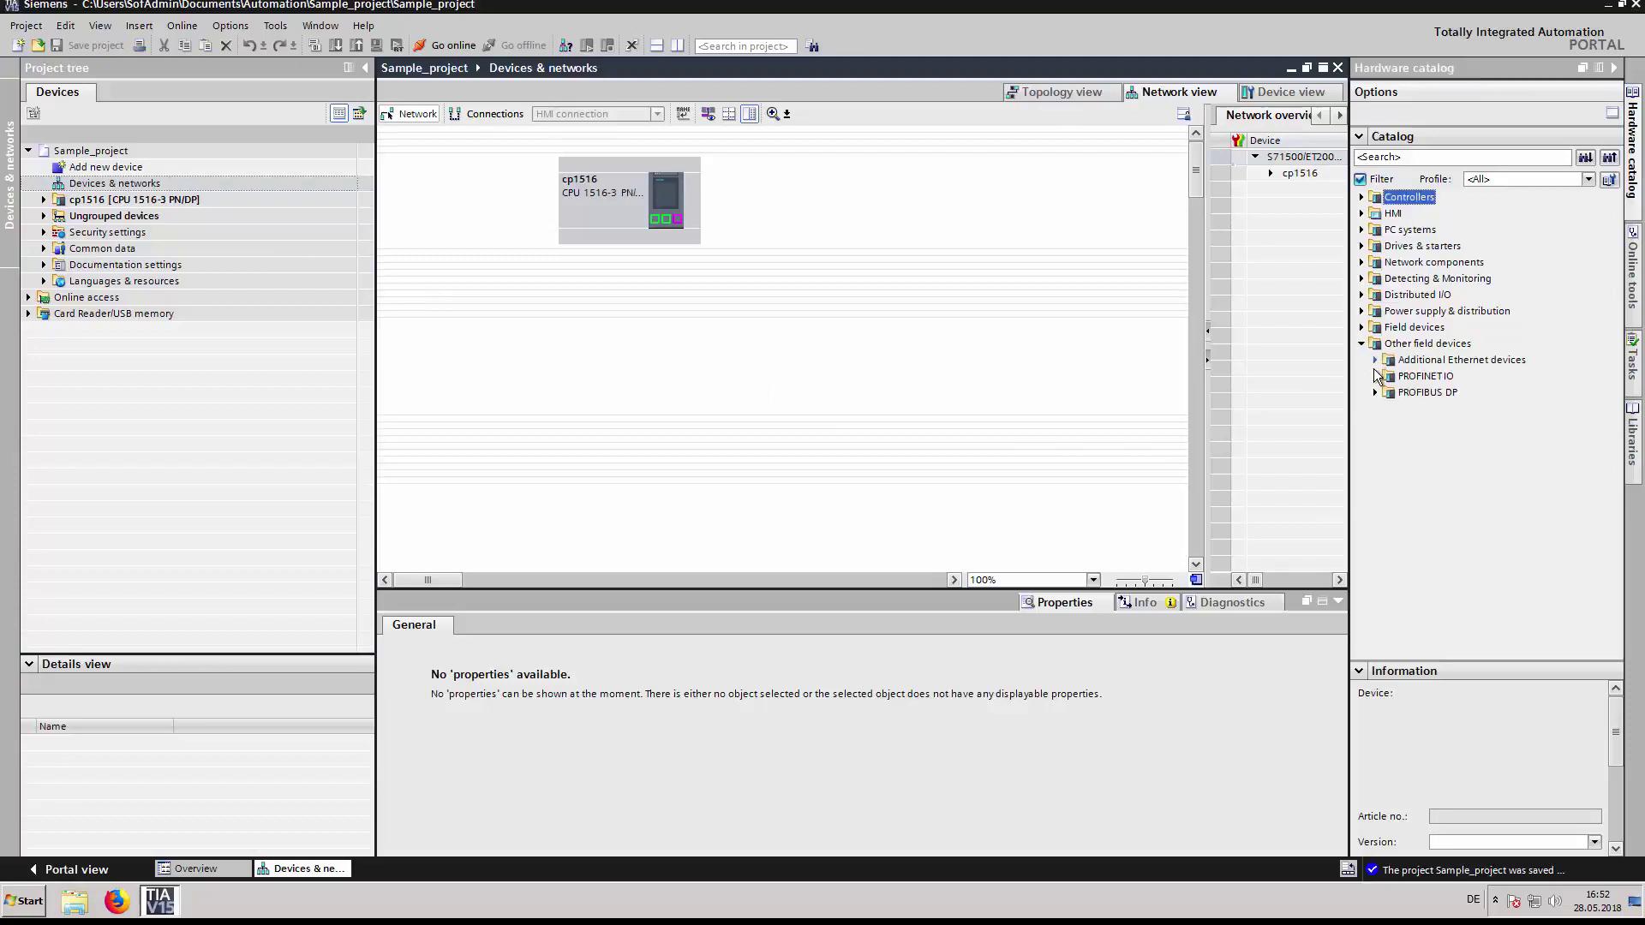
click(1375, 376)
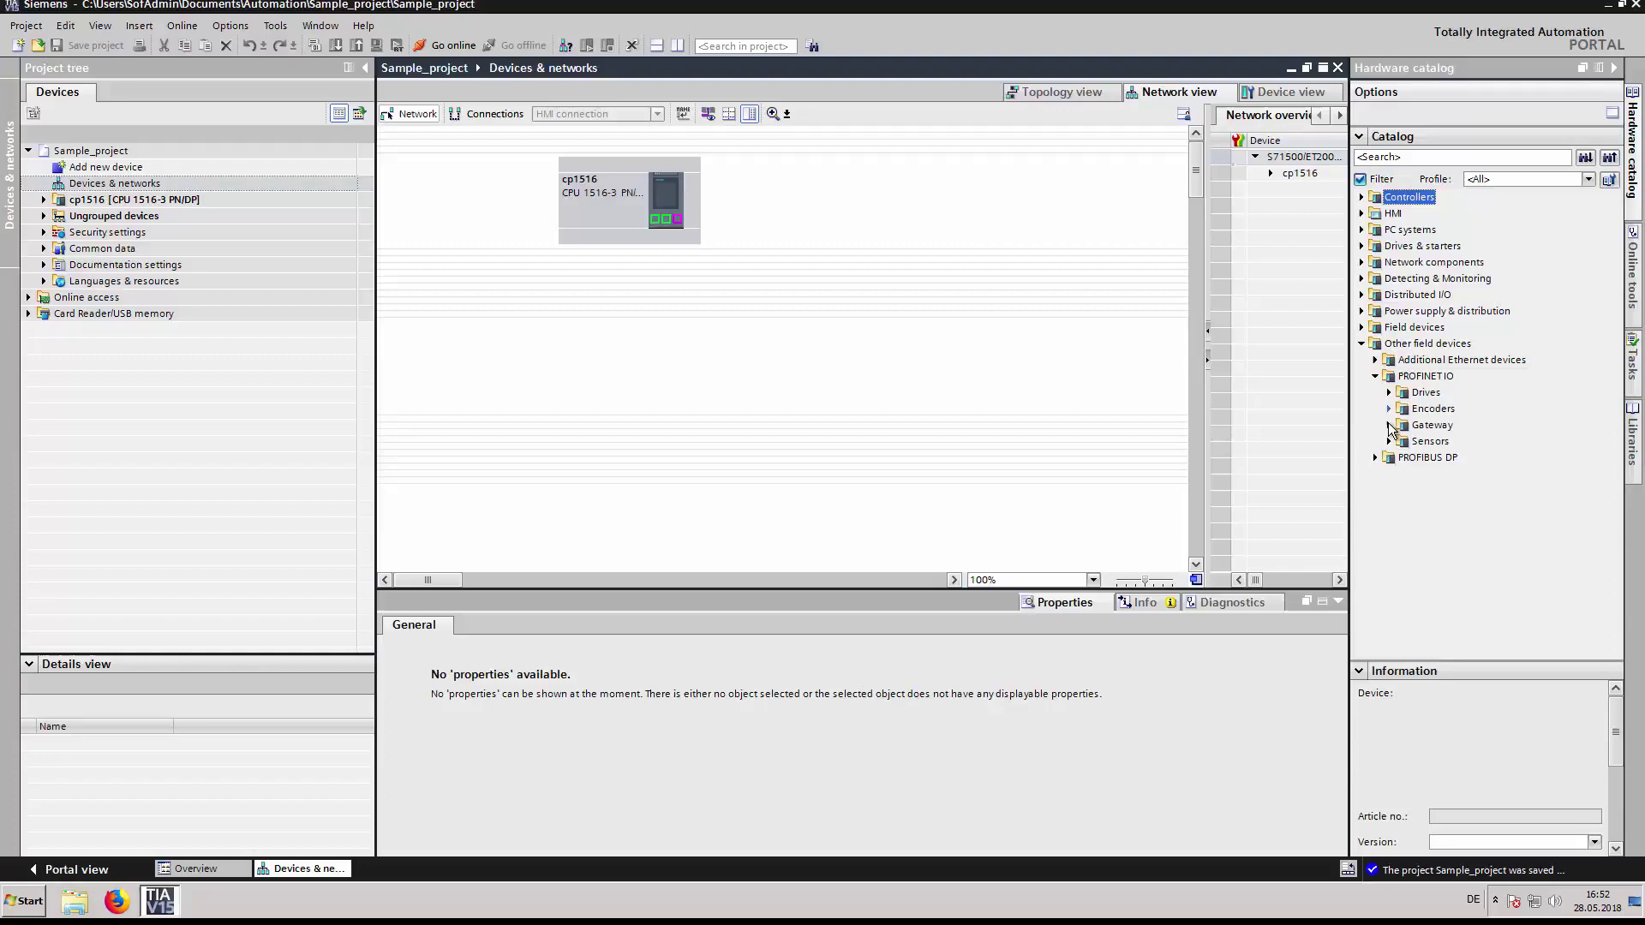
click(1389, 425)
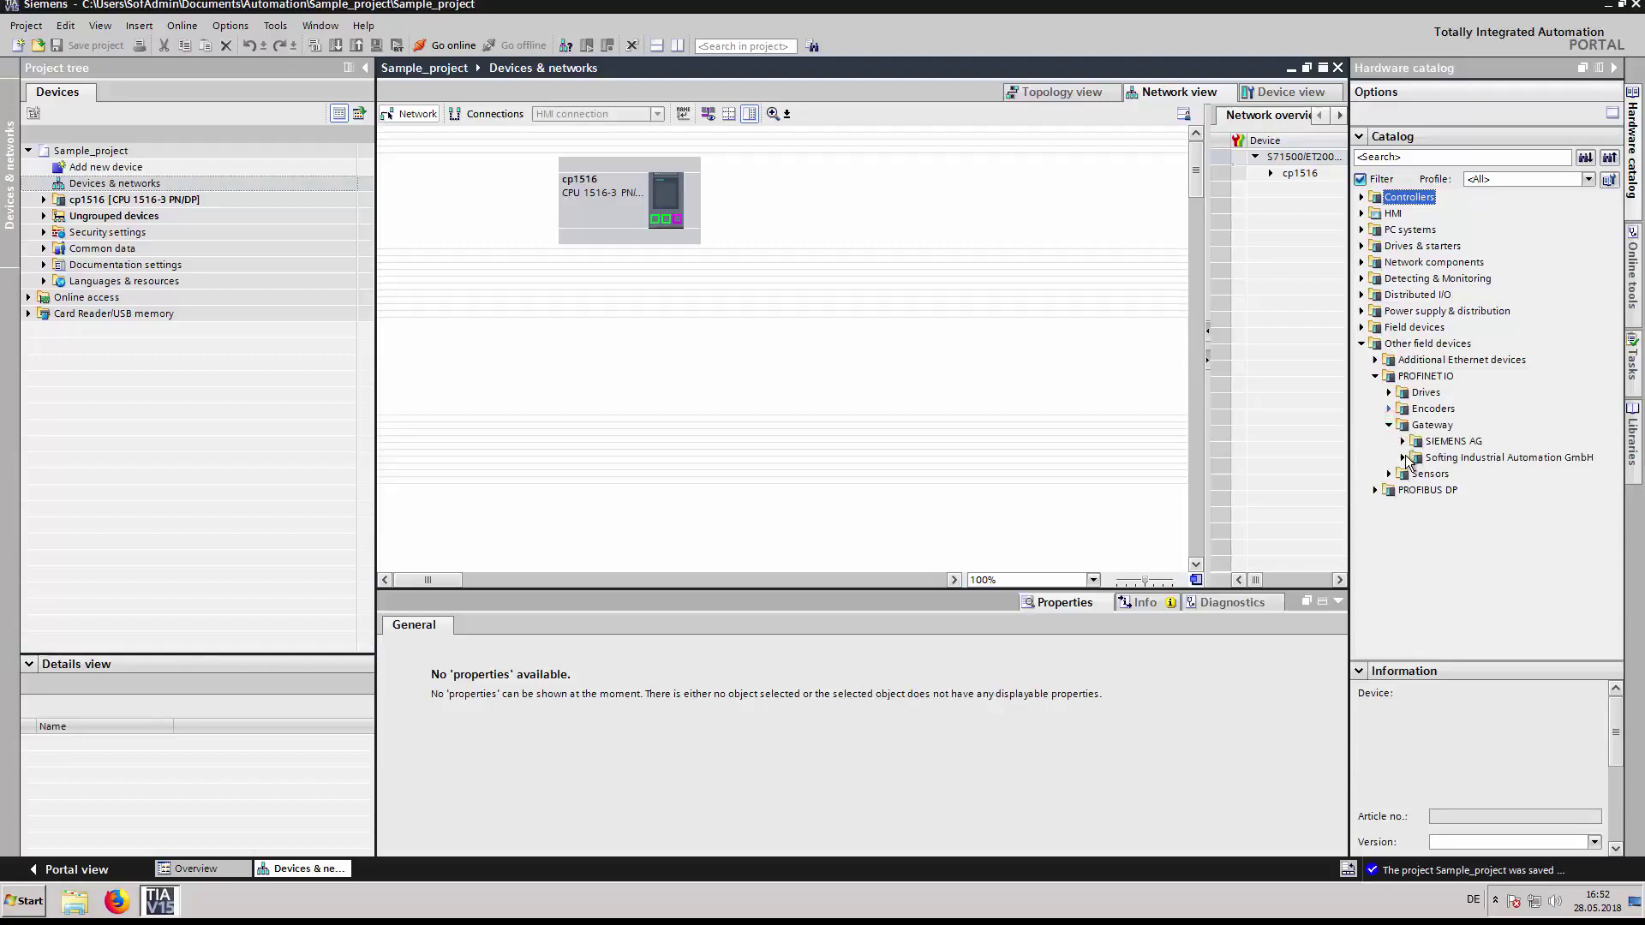
click(1402, 458)
click(1415, 474)
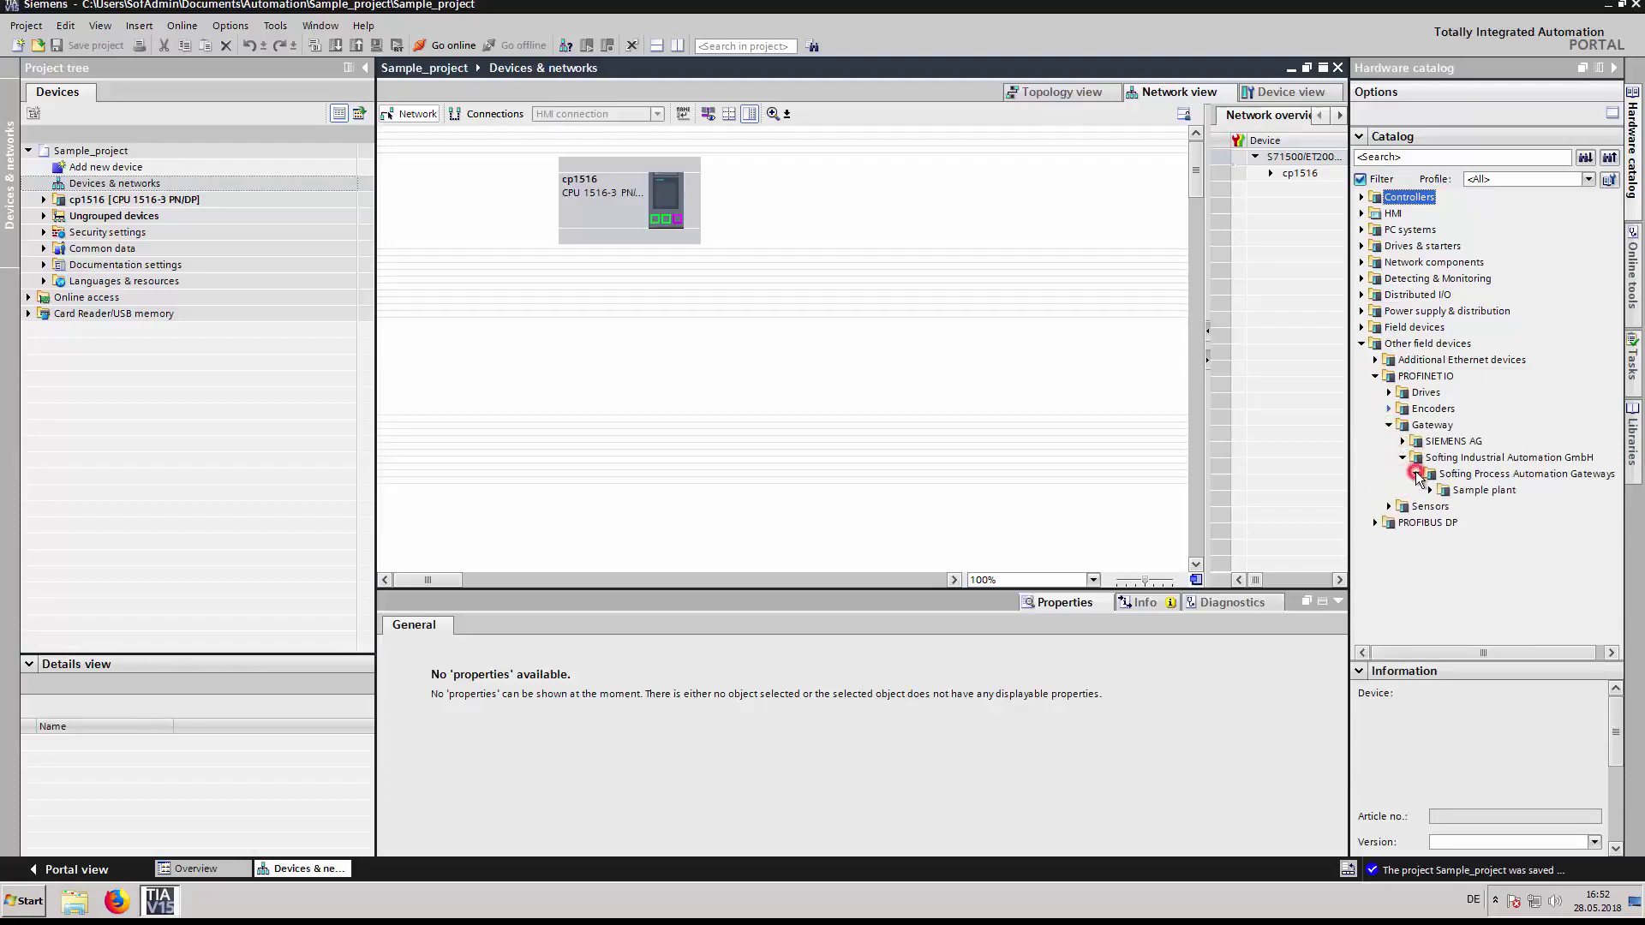
click(1429, 490)
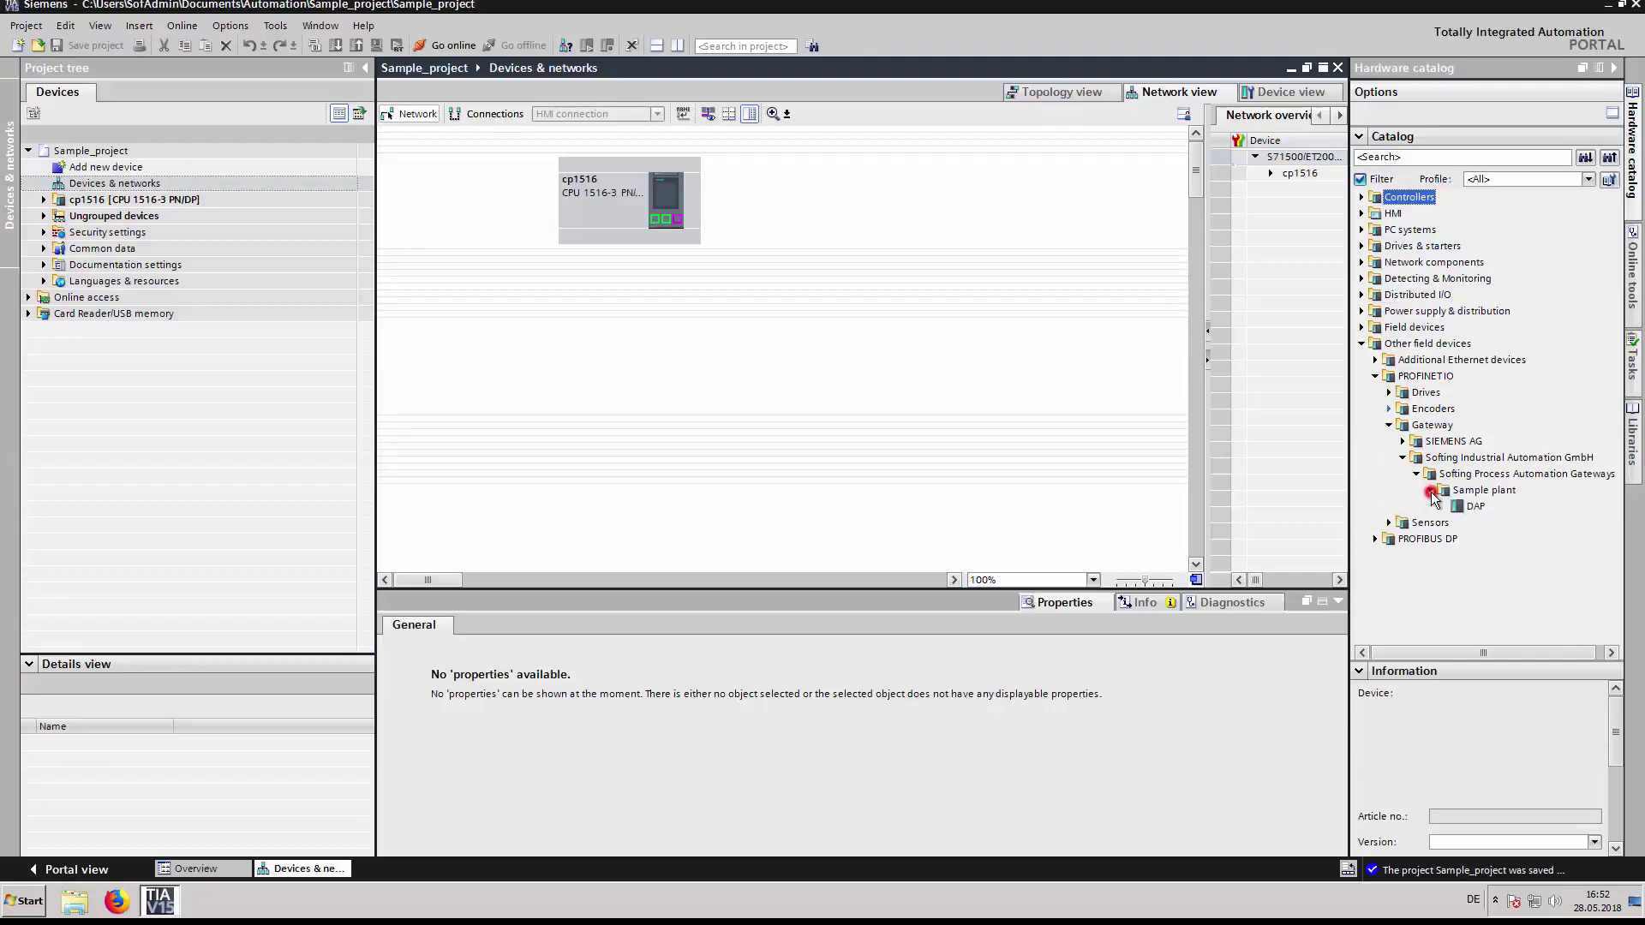
click(1473, 507)
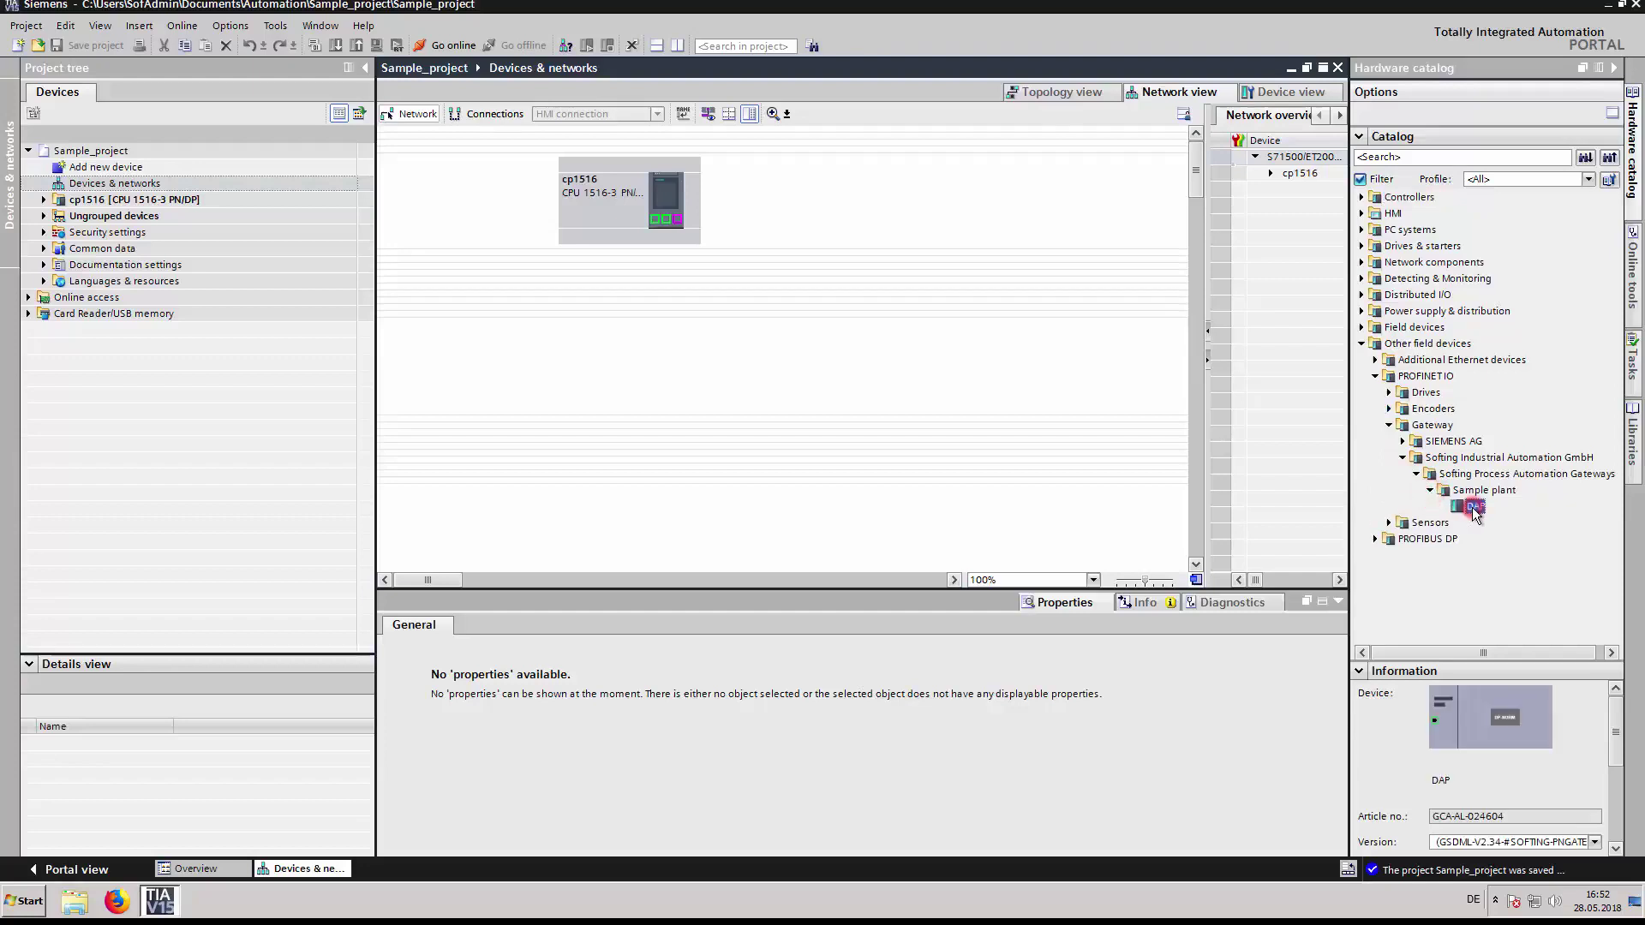
- Add the DAP with its GSDML version to the network, assigned to cp1516.PROFINET interface_1
click(1593, 843)
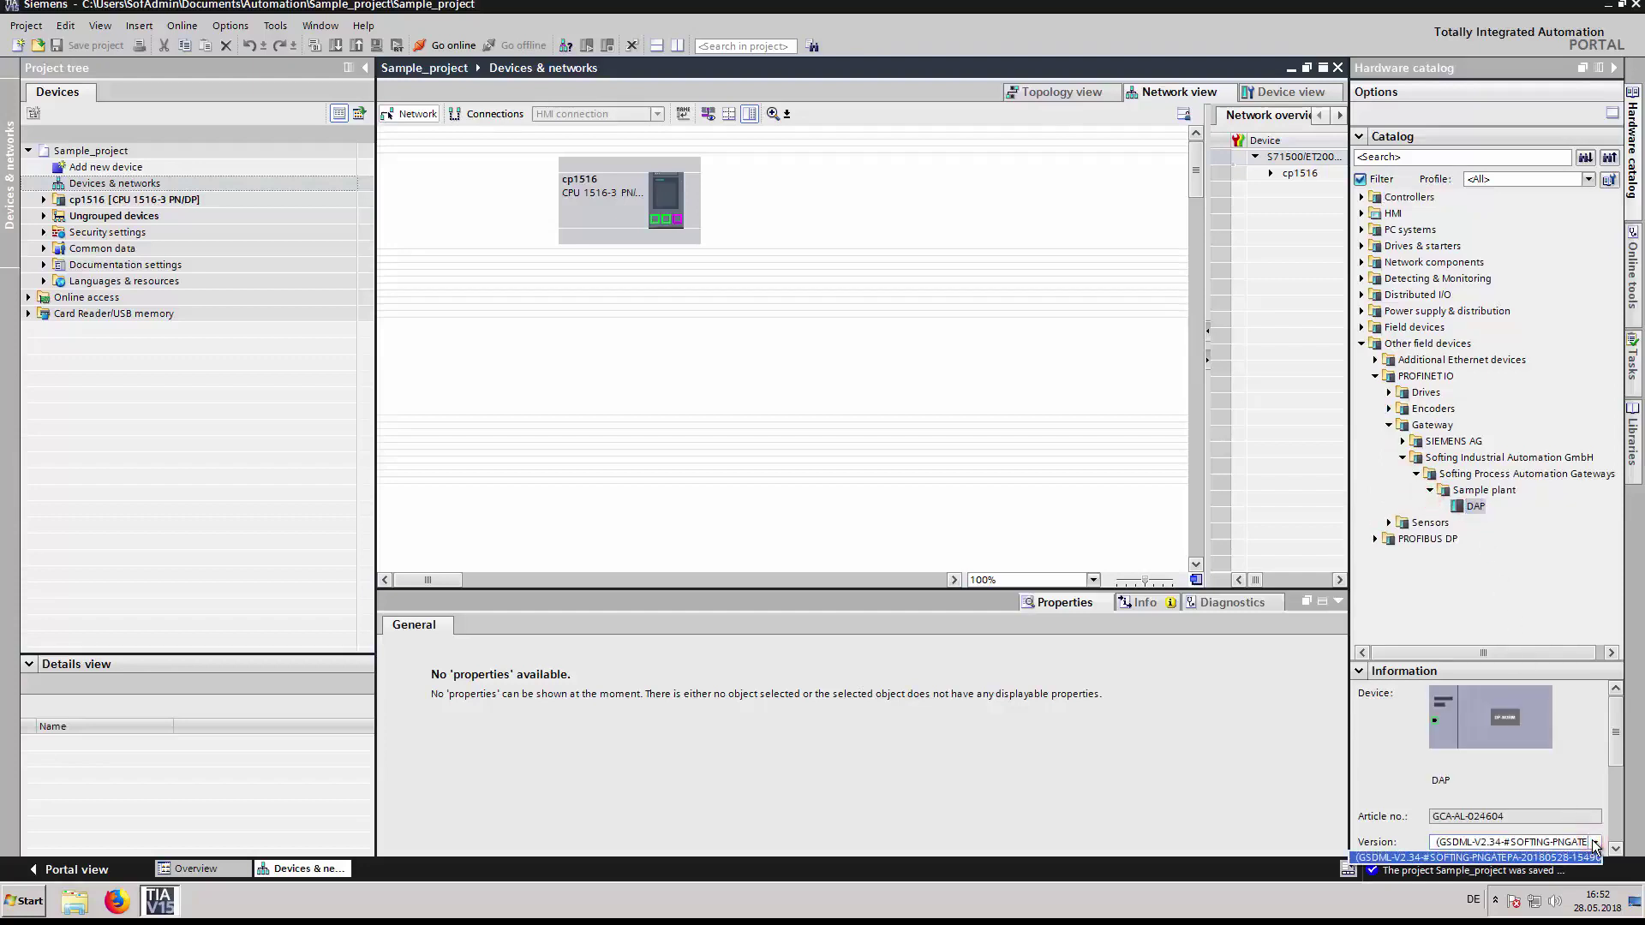
click(1585, 857)
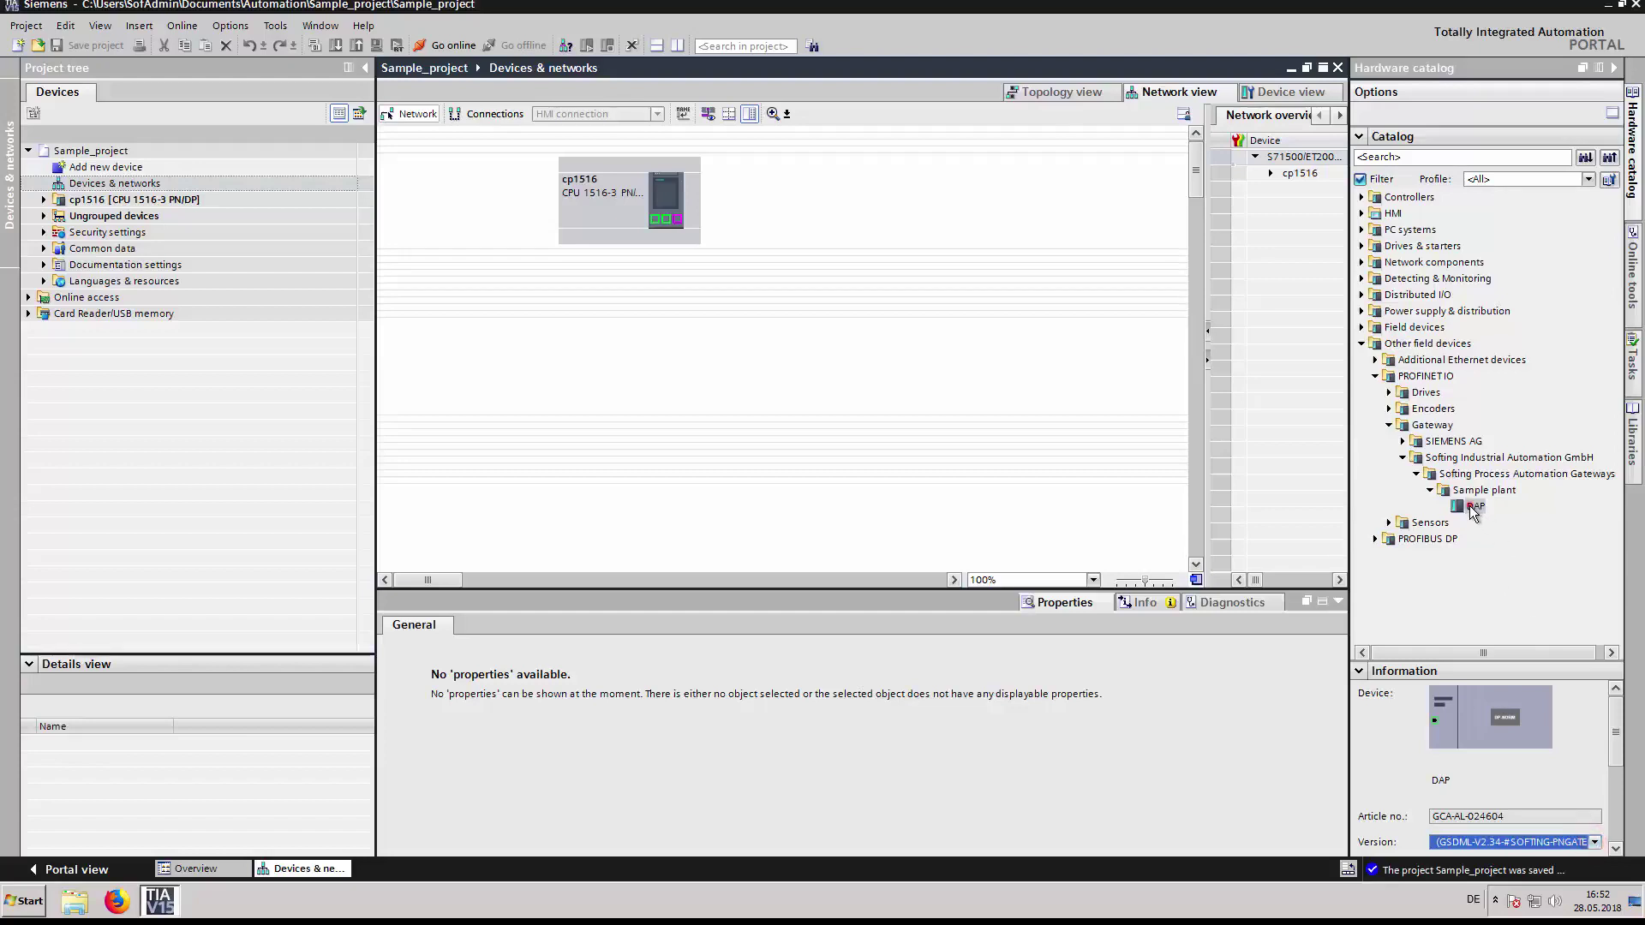
drag(1473, 510, 829, 187)
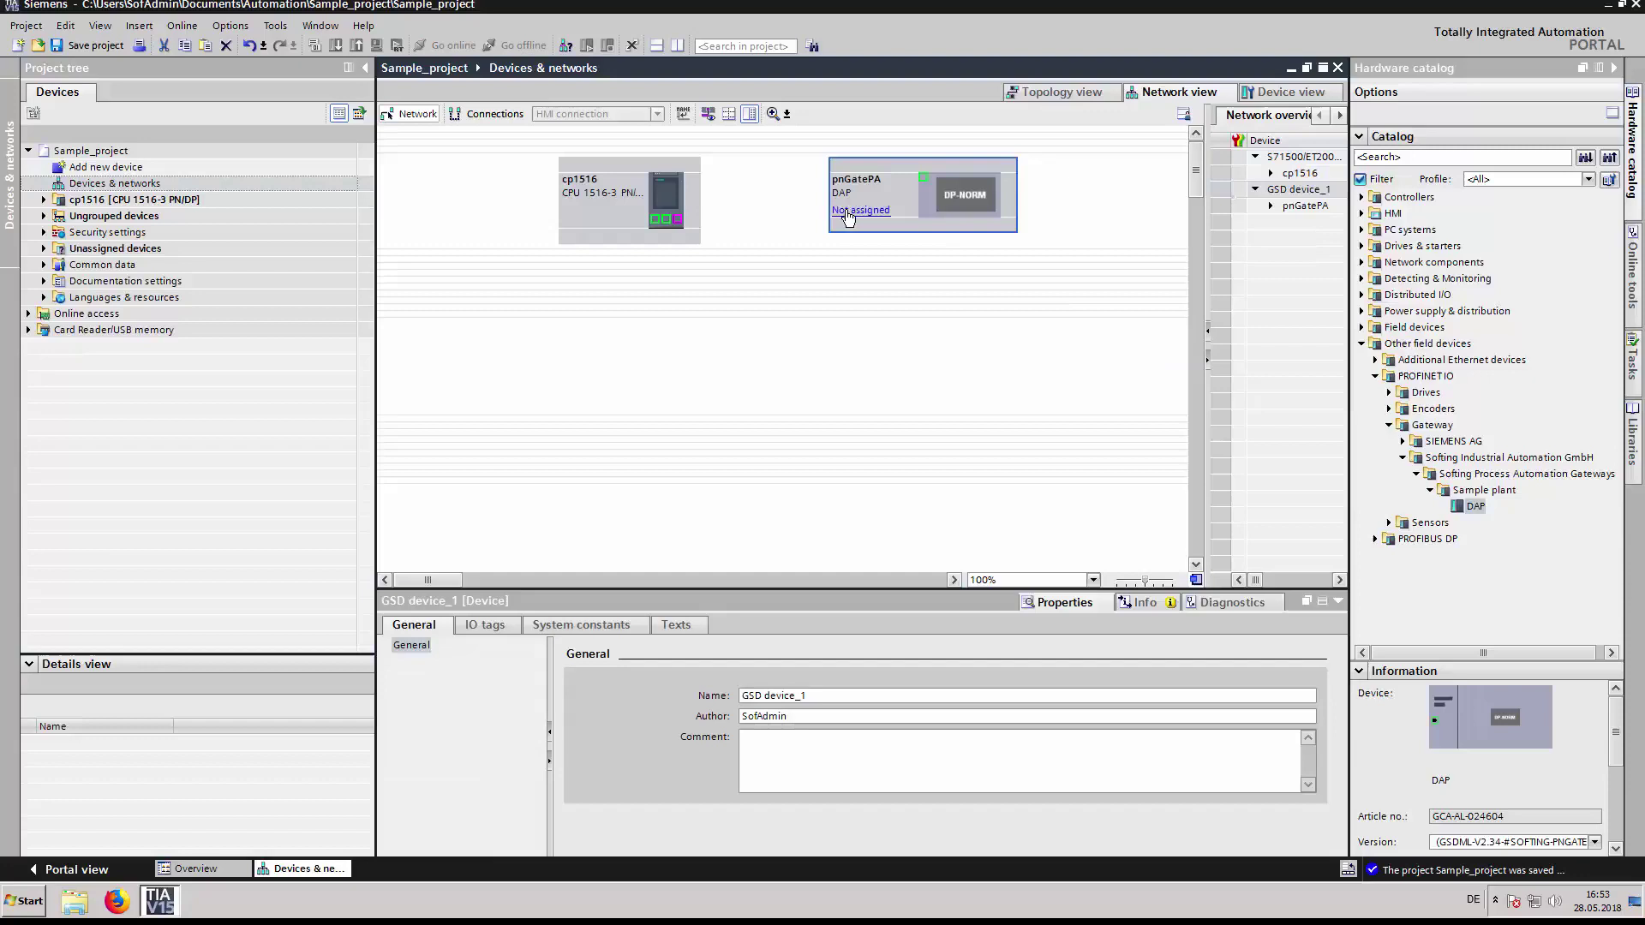
click(849, 215)
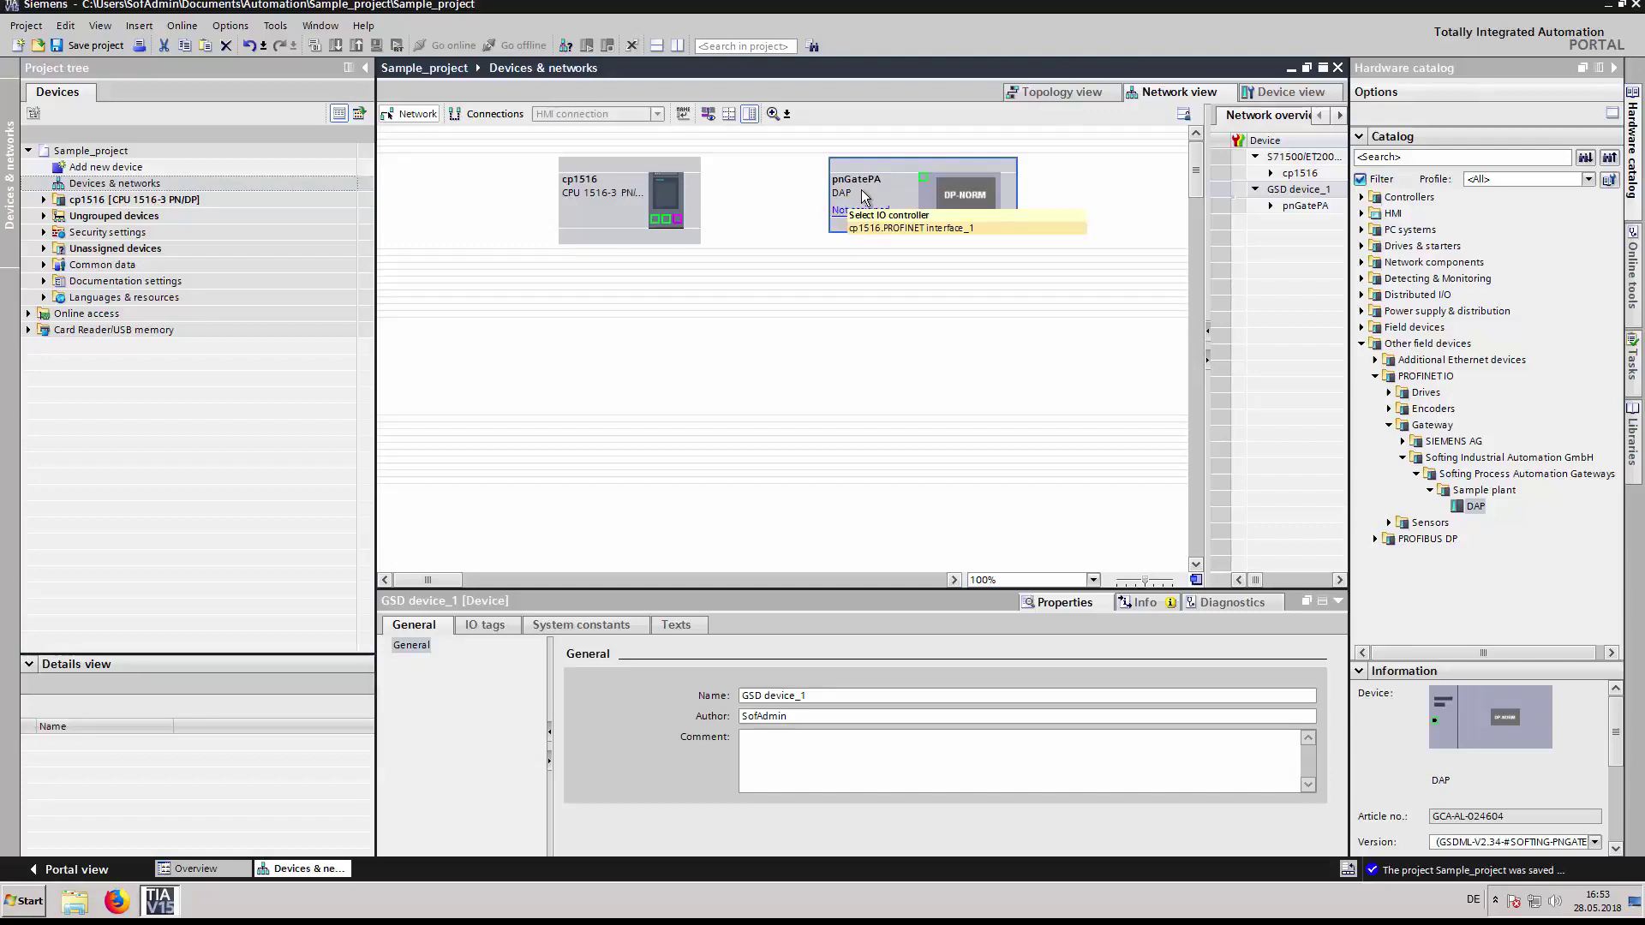
key(Return)
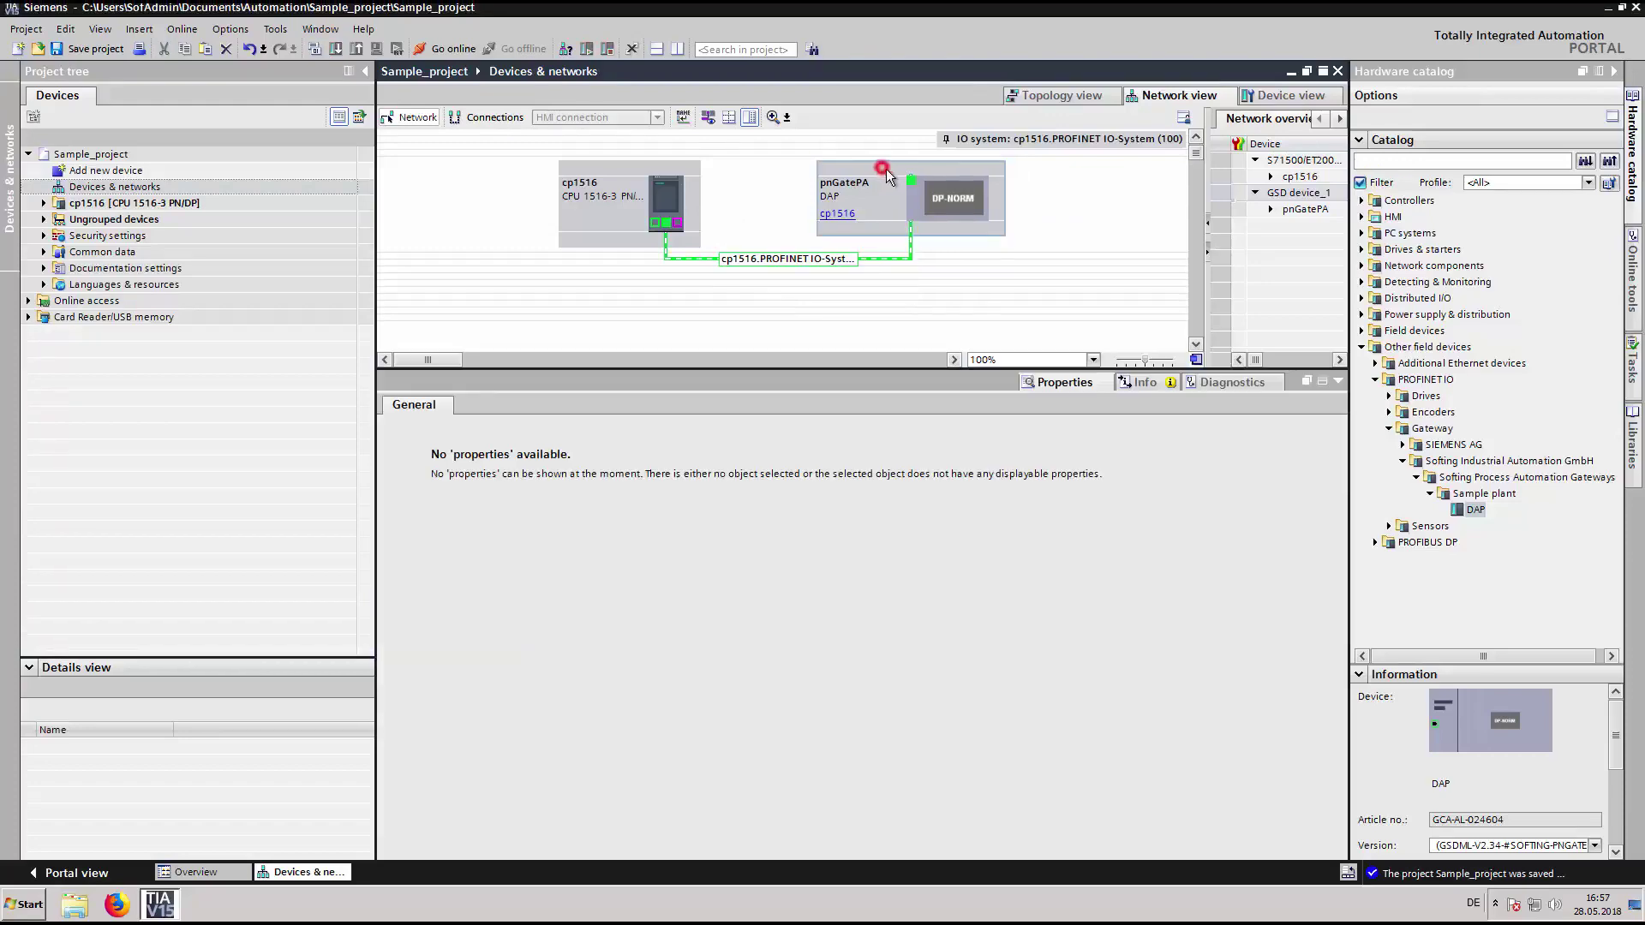
- Open pnGatePA's device view, untick automatic PROFINET device name, and review the IO cycle settings
click(884, 165)
double_click(943, 192)
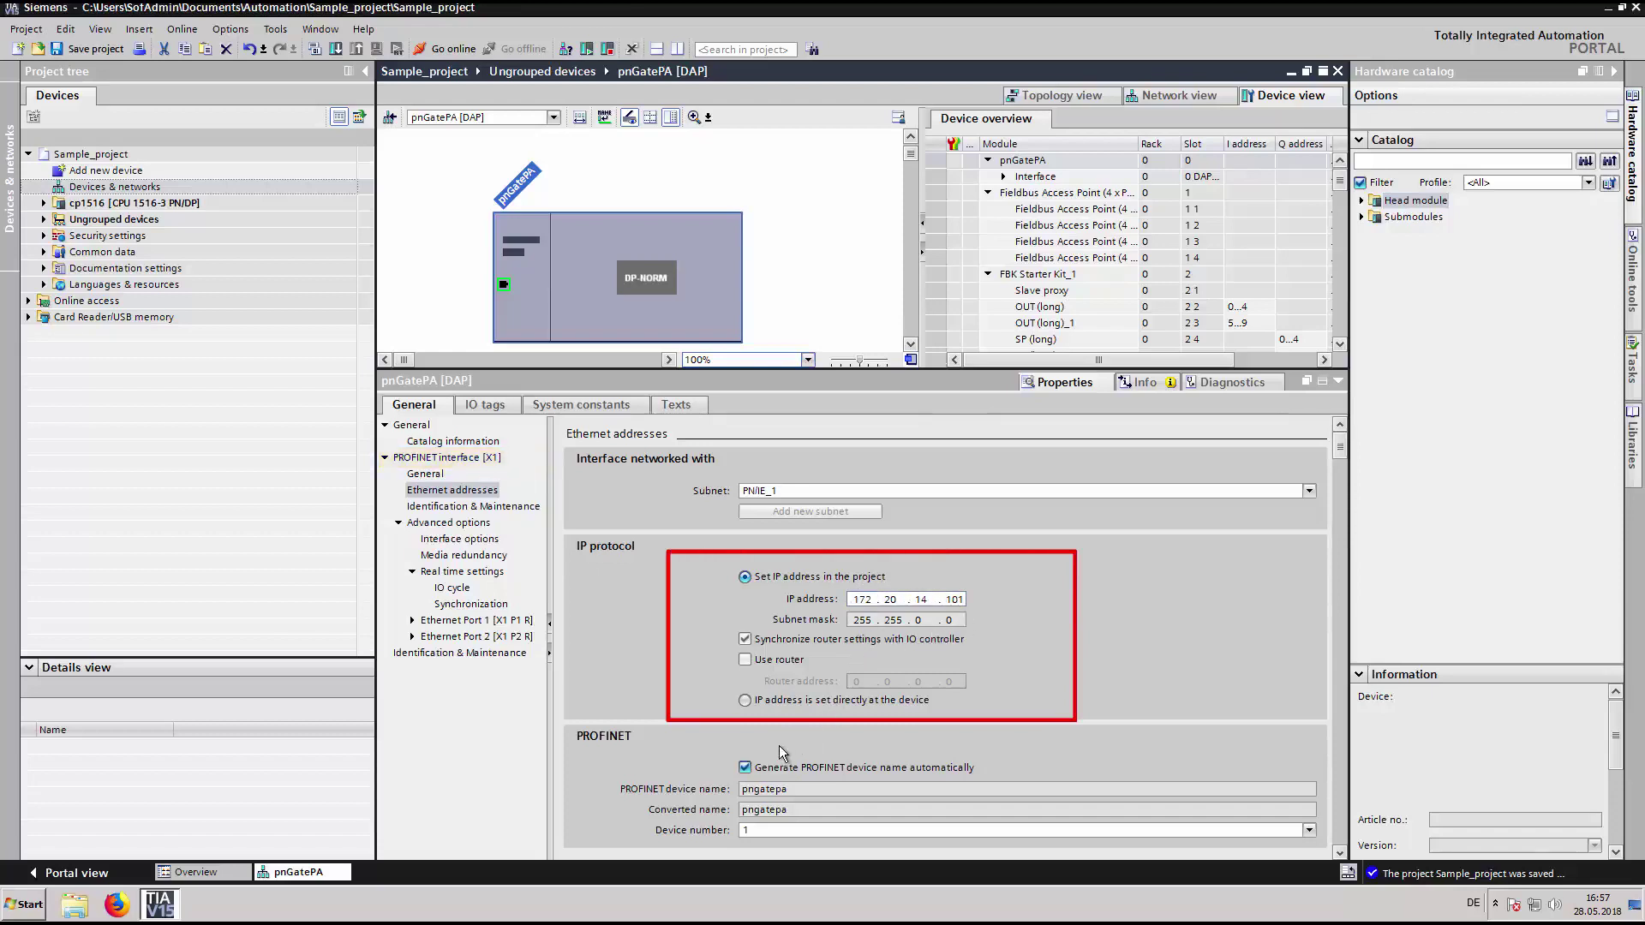
click(744, 768)
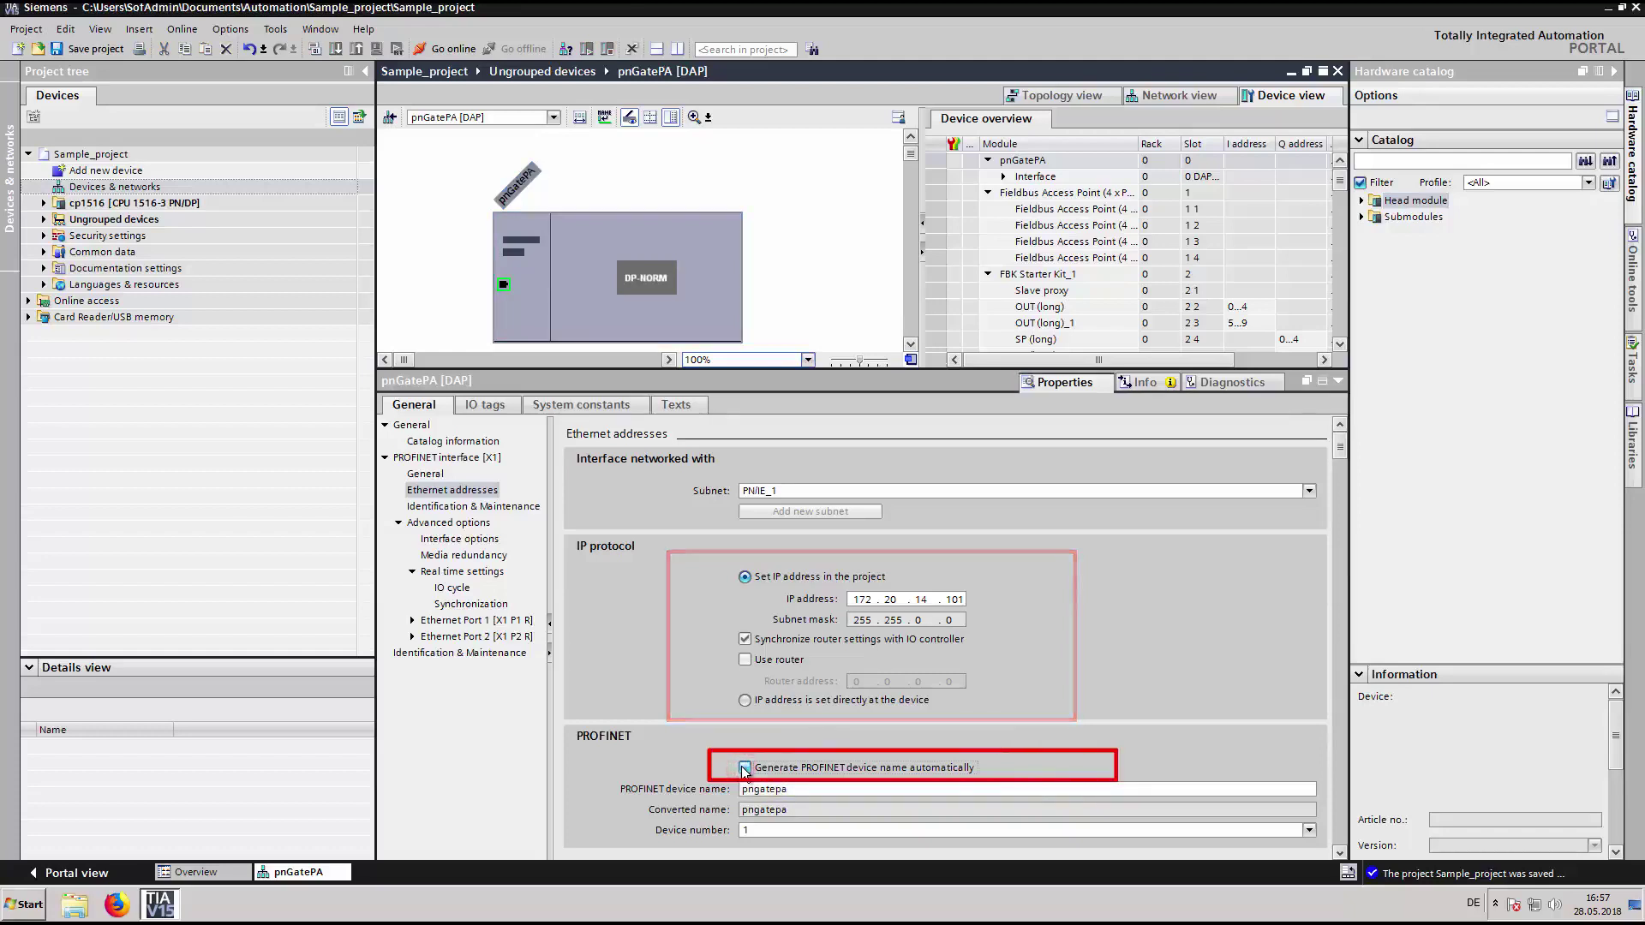
click(466, 590)
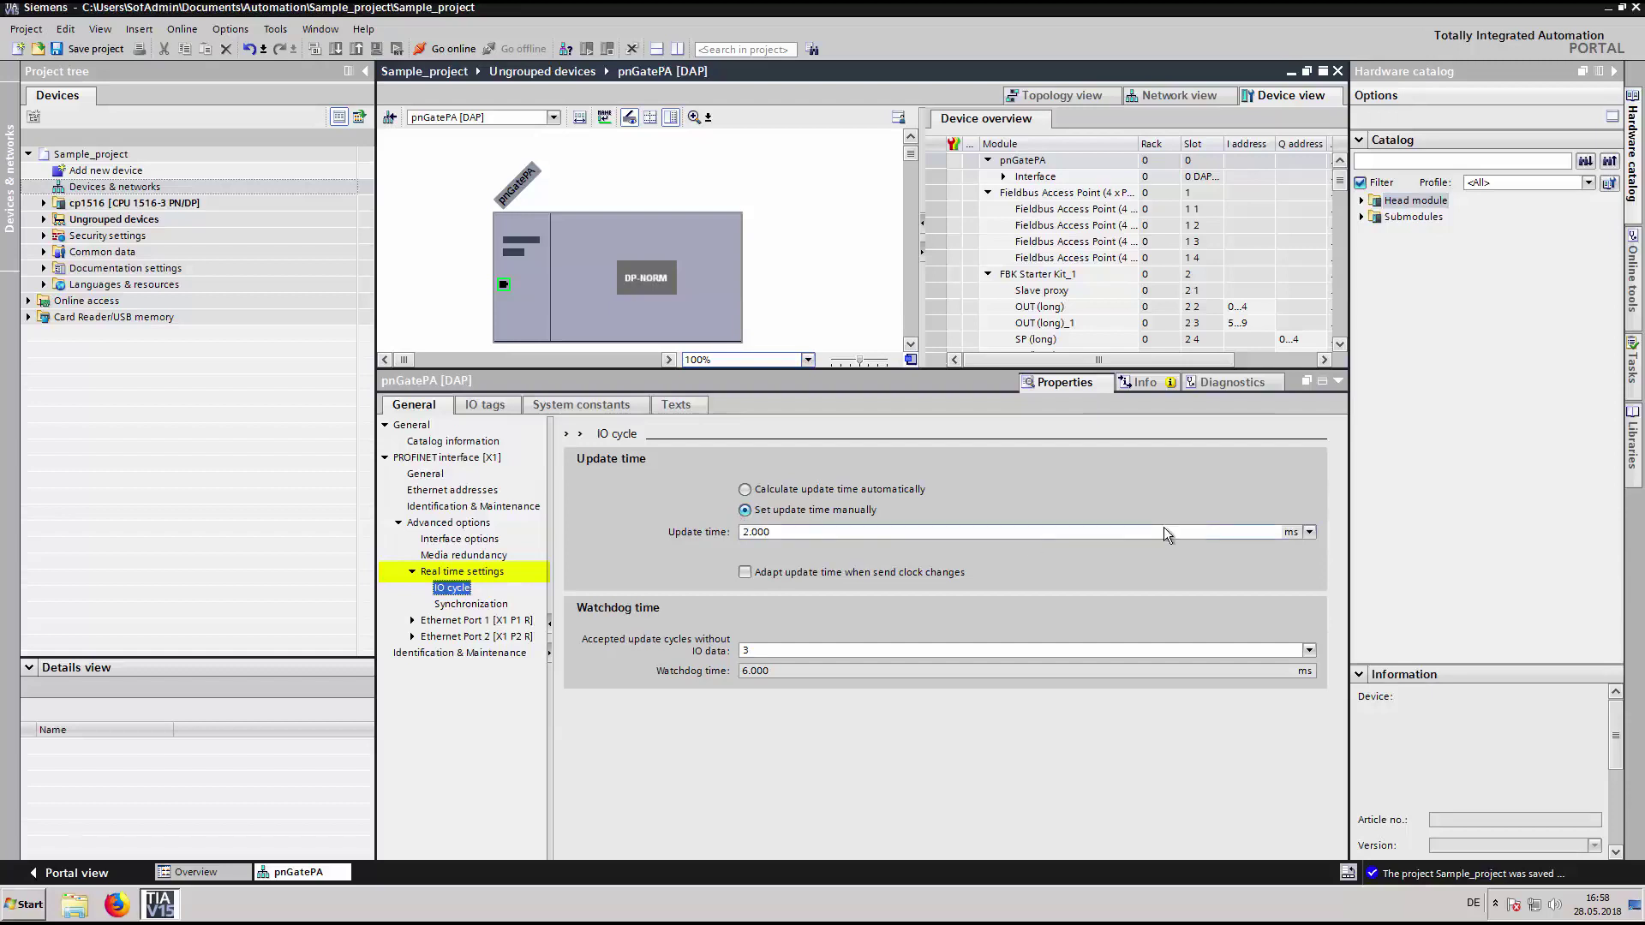
click(1338, 382)
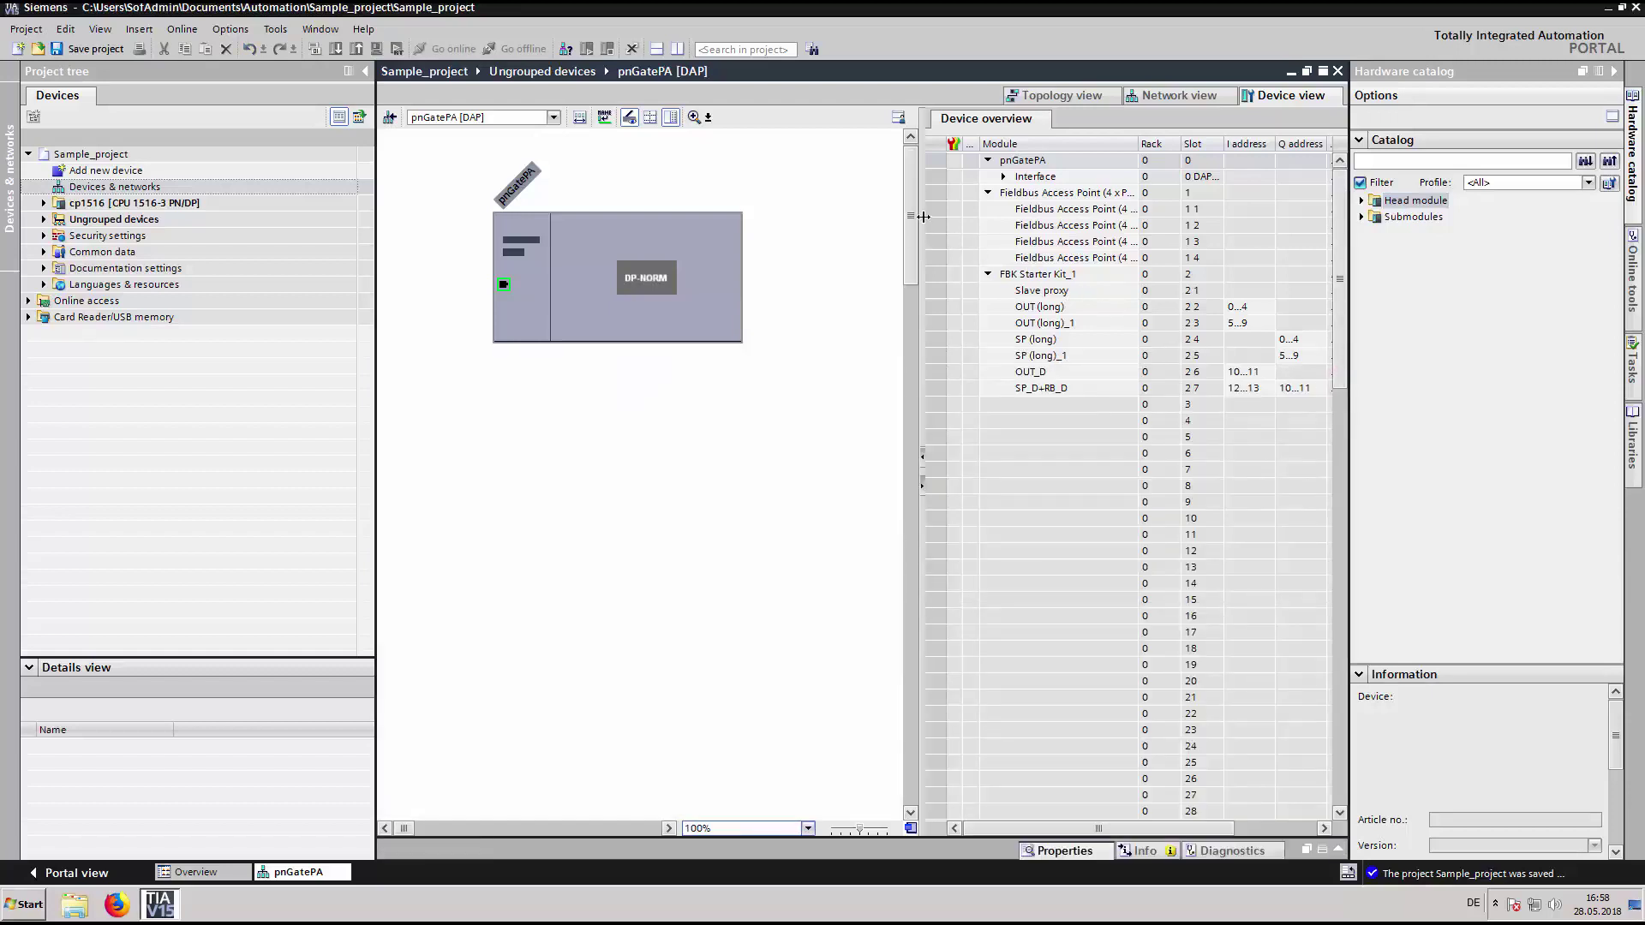
- Drag the device overview splitter left so pnGatePA's Type column shows
drag(923, 216, 805, 243)
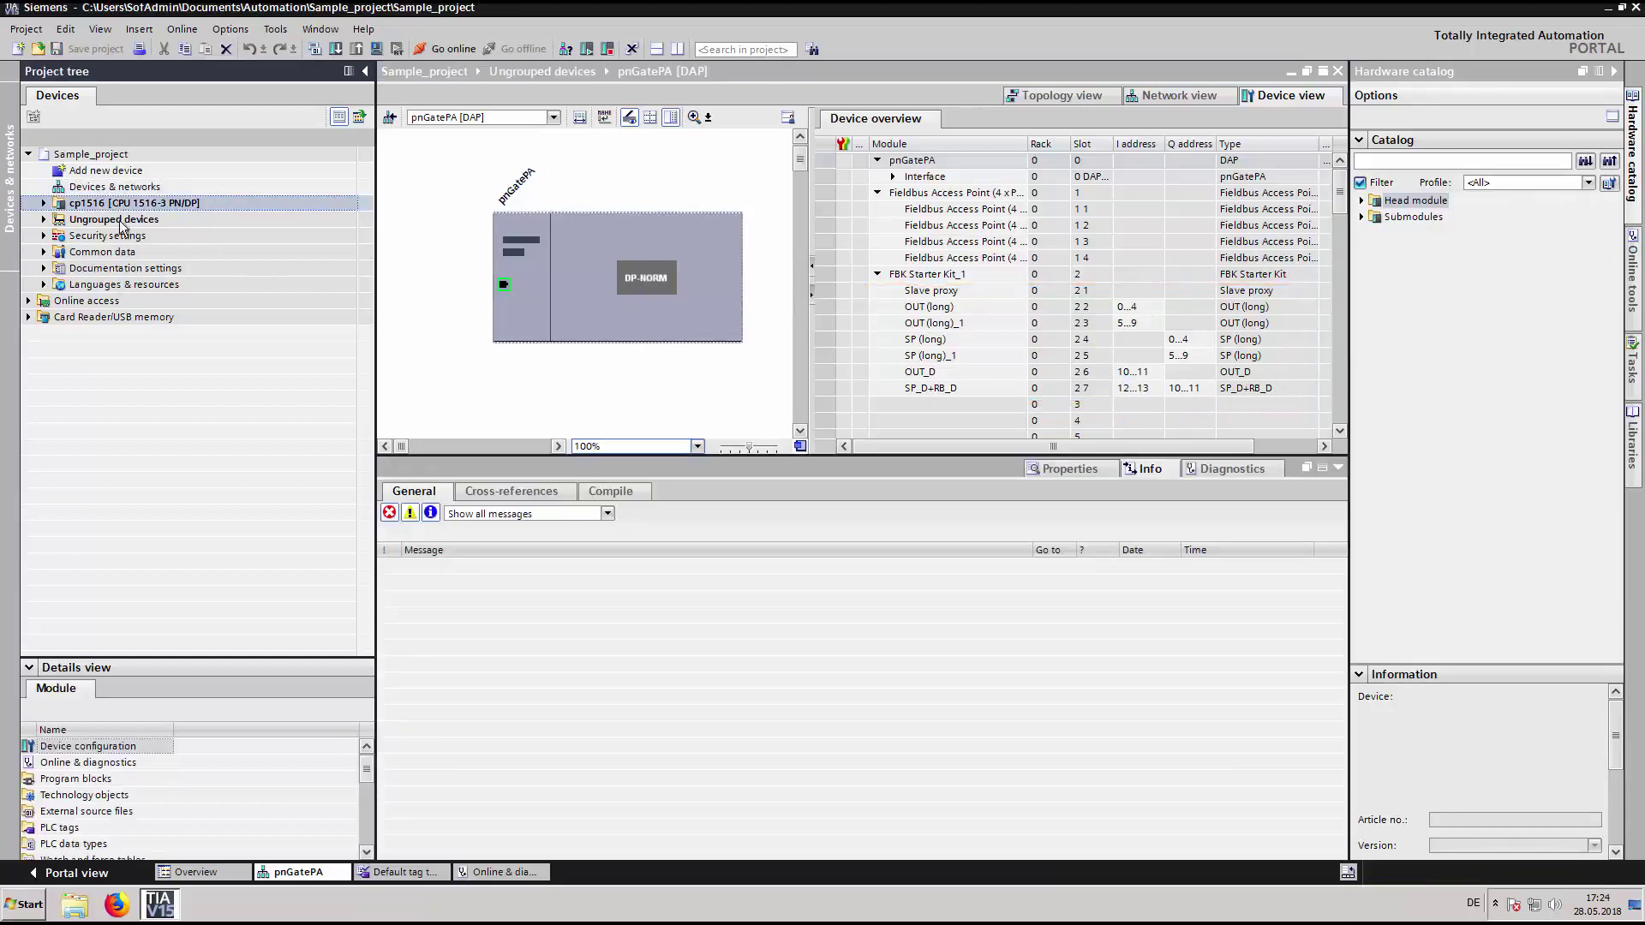
- Open cp1516's Default tag table holding FBK_0_116_input_data (Real, %ID0)
click(44, 203)
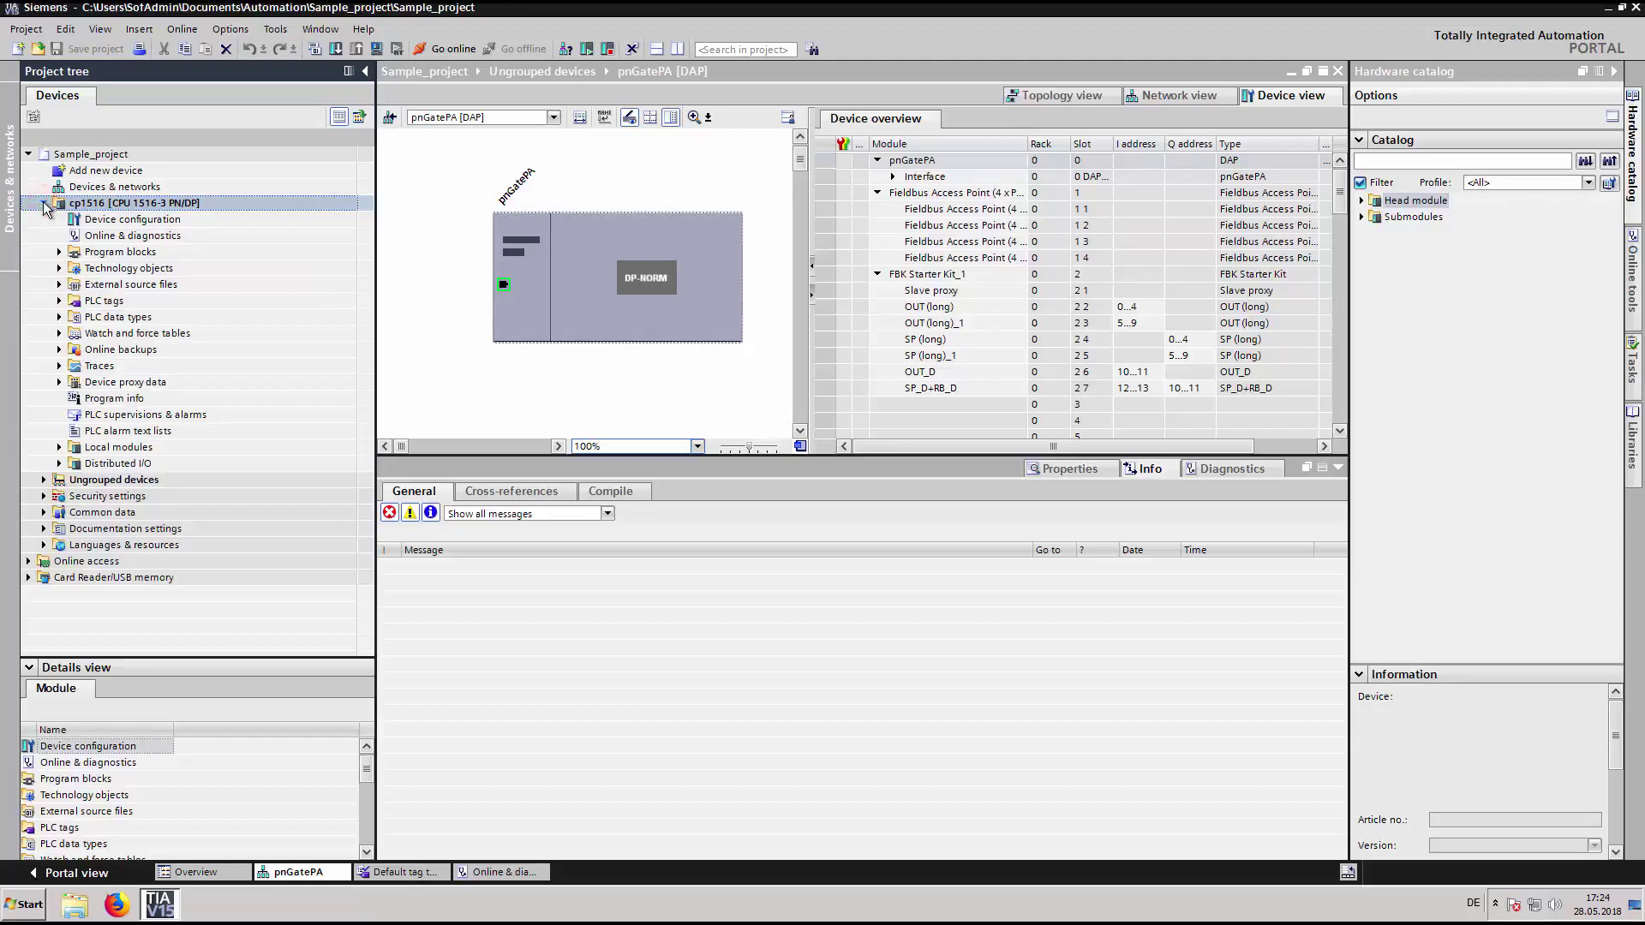
click(58, 301)
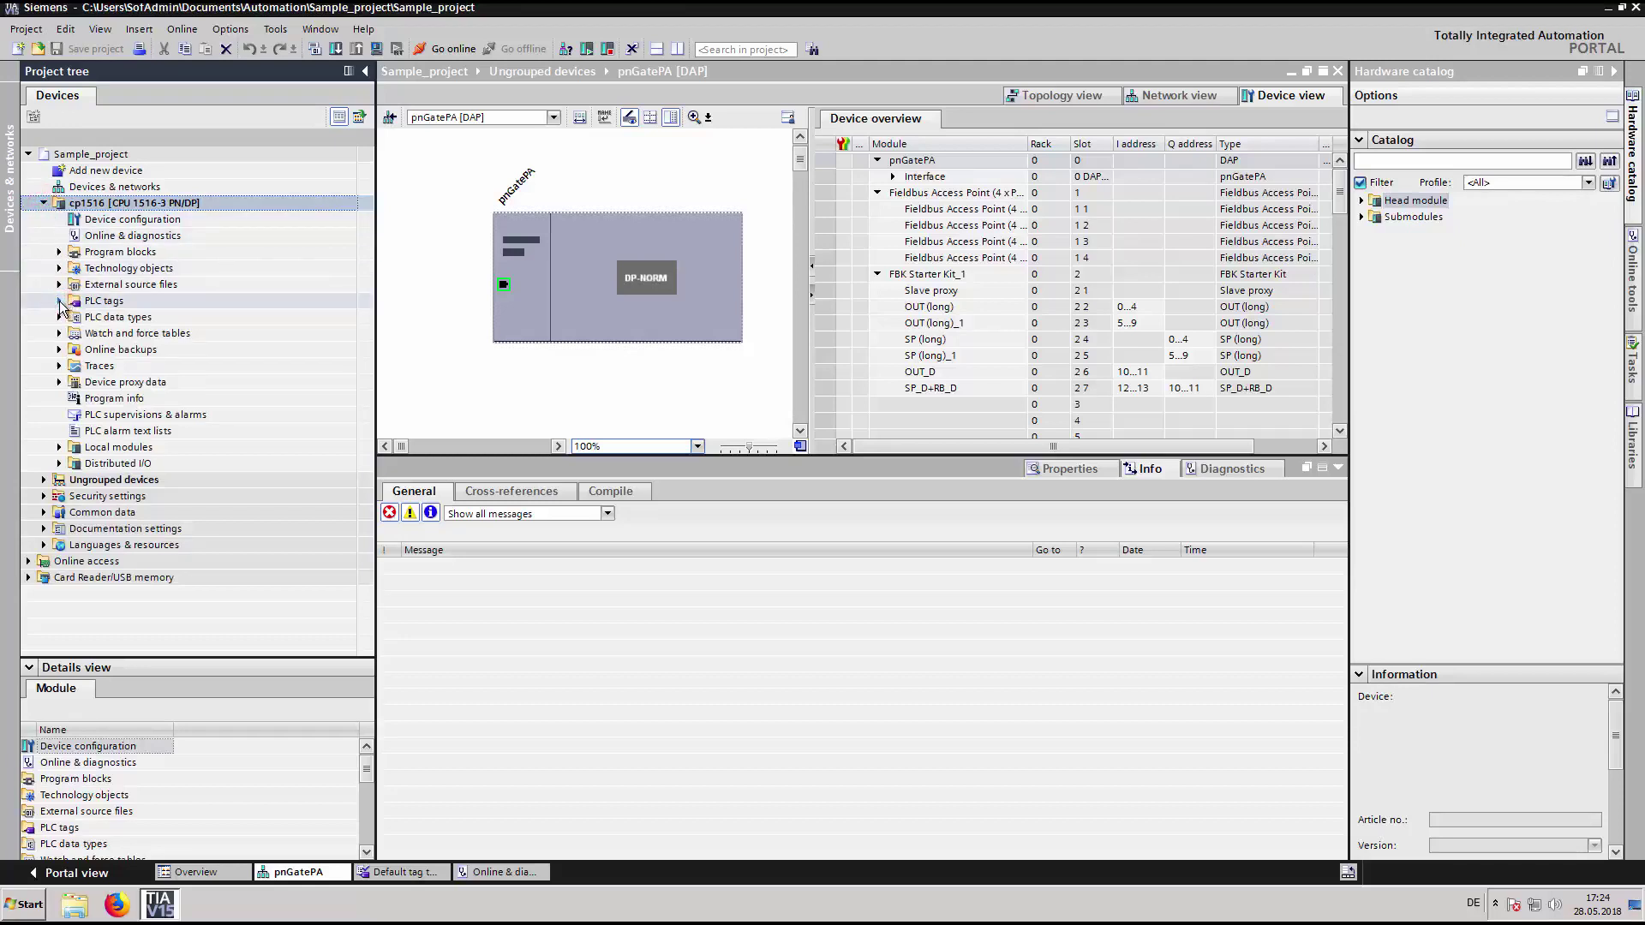
click(59, 302)
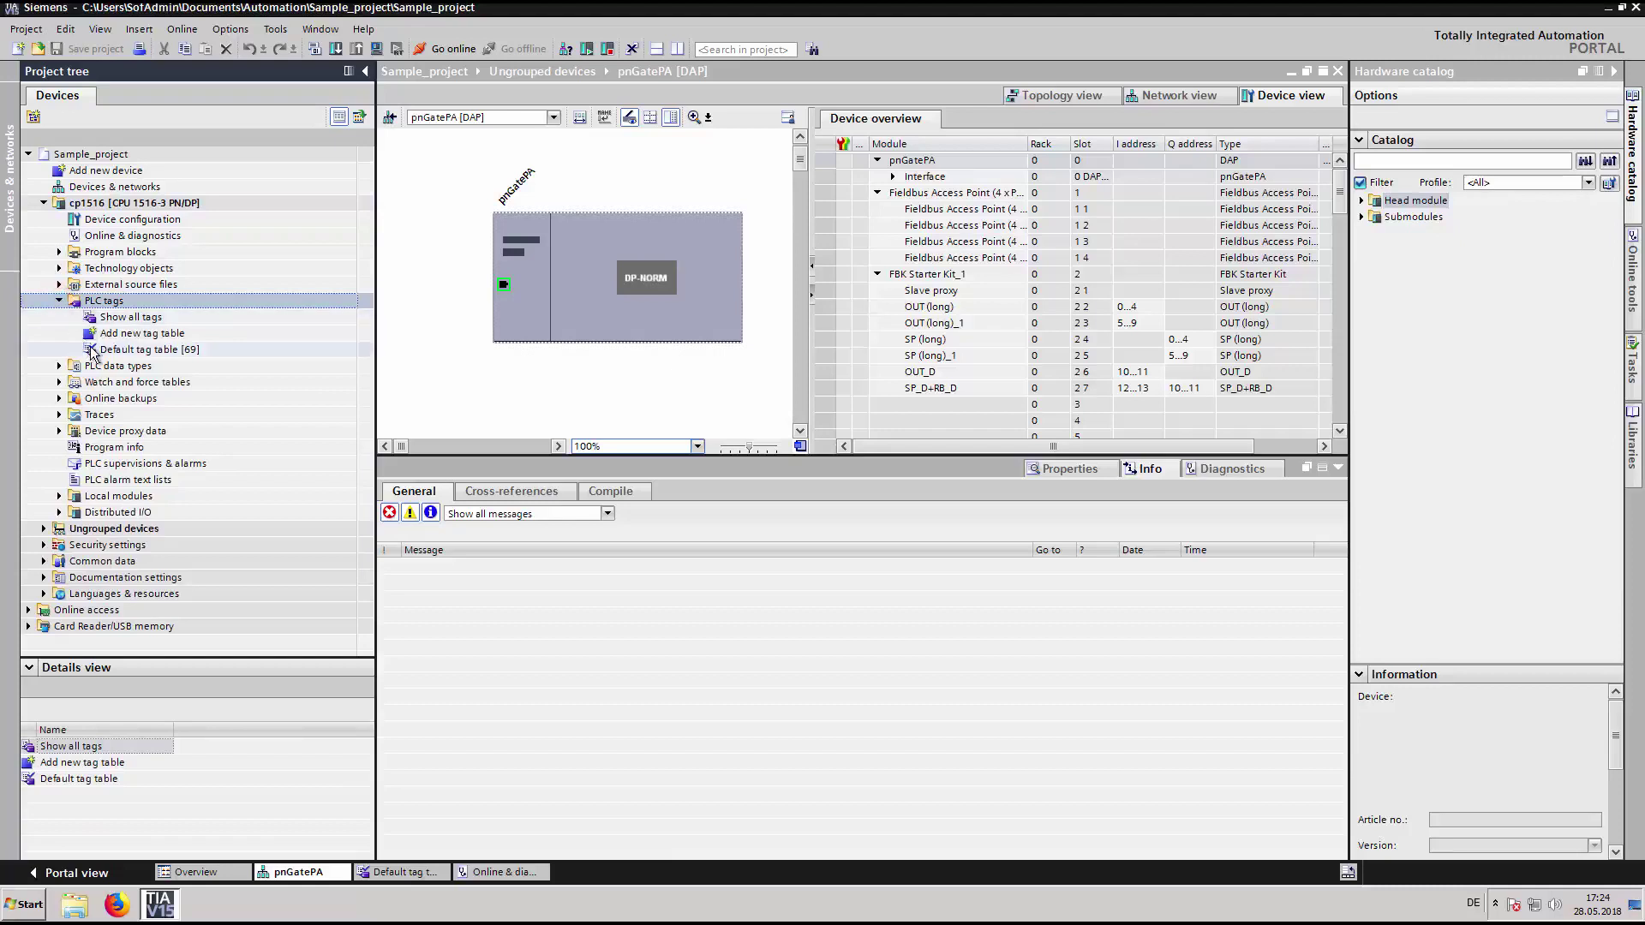
double_click(91, 349)
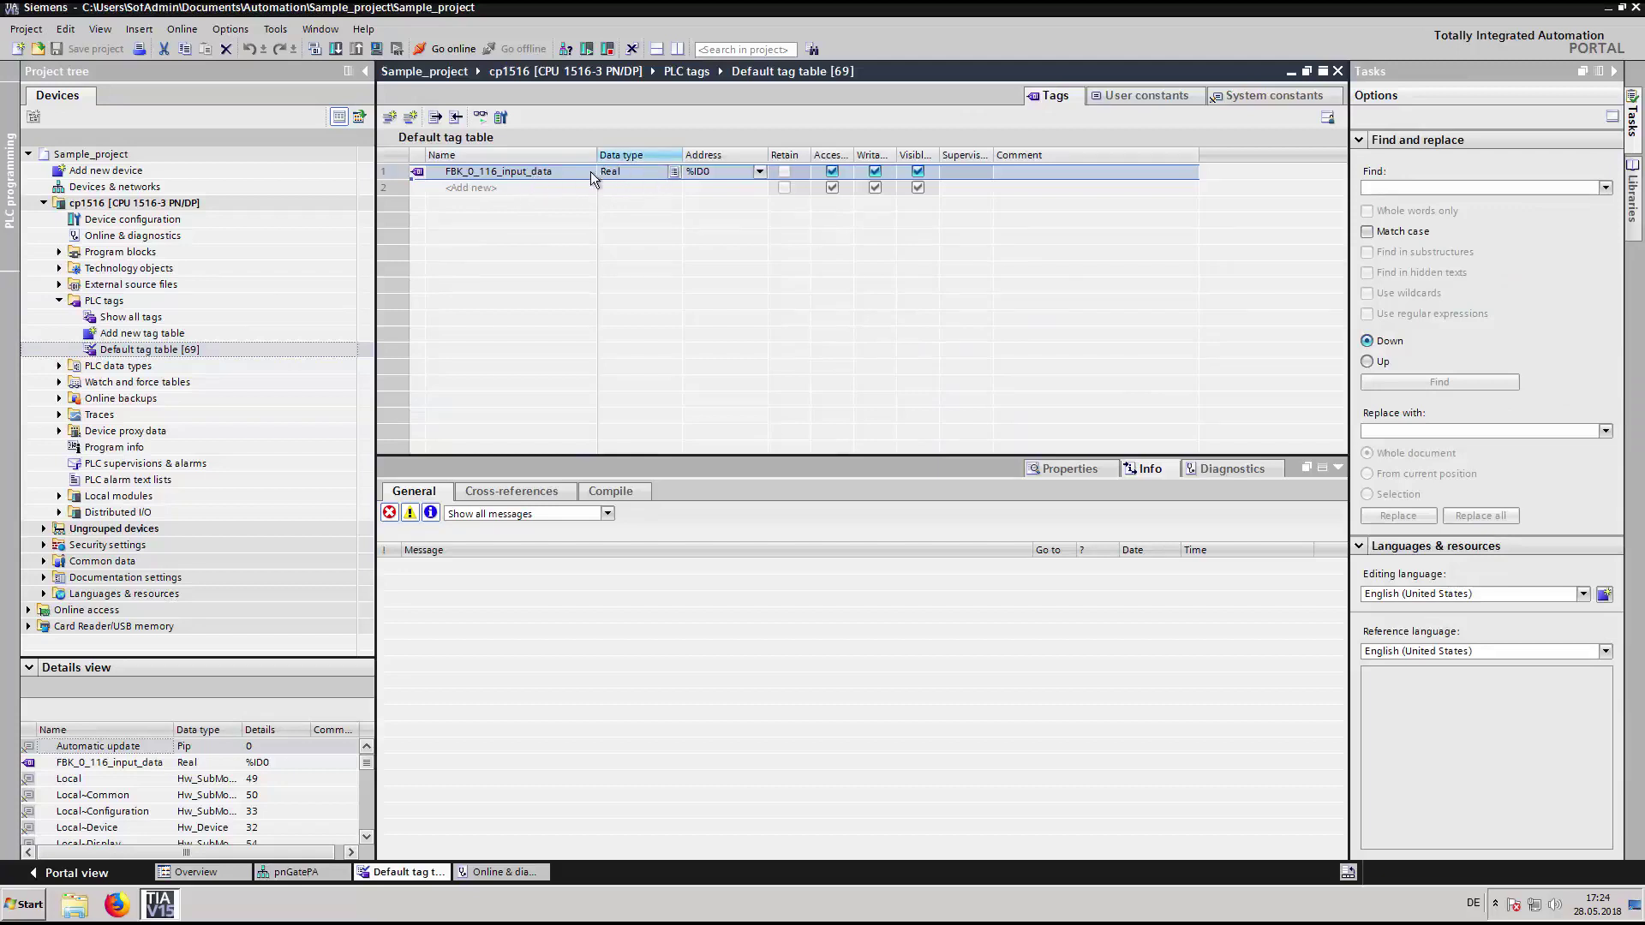
click(739, 172)
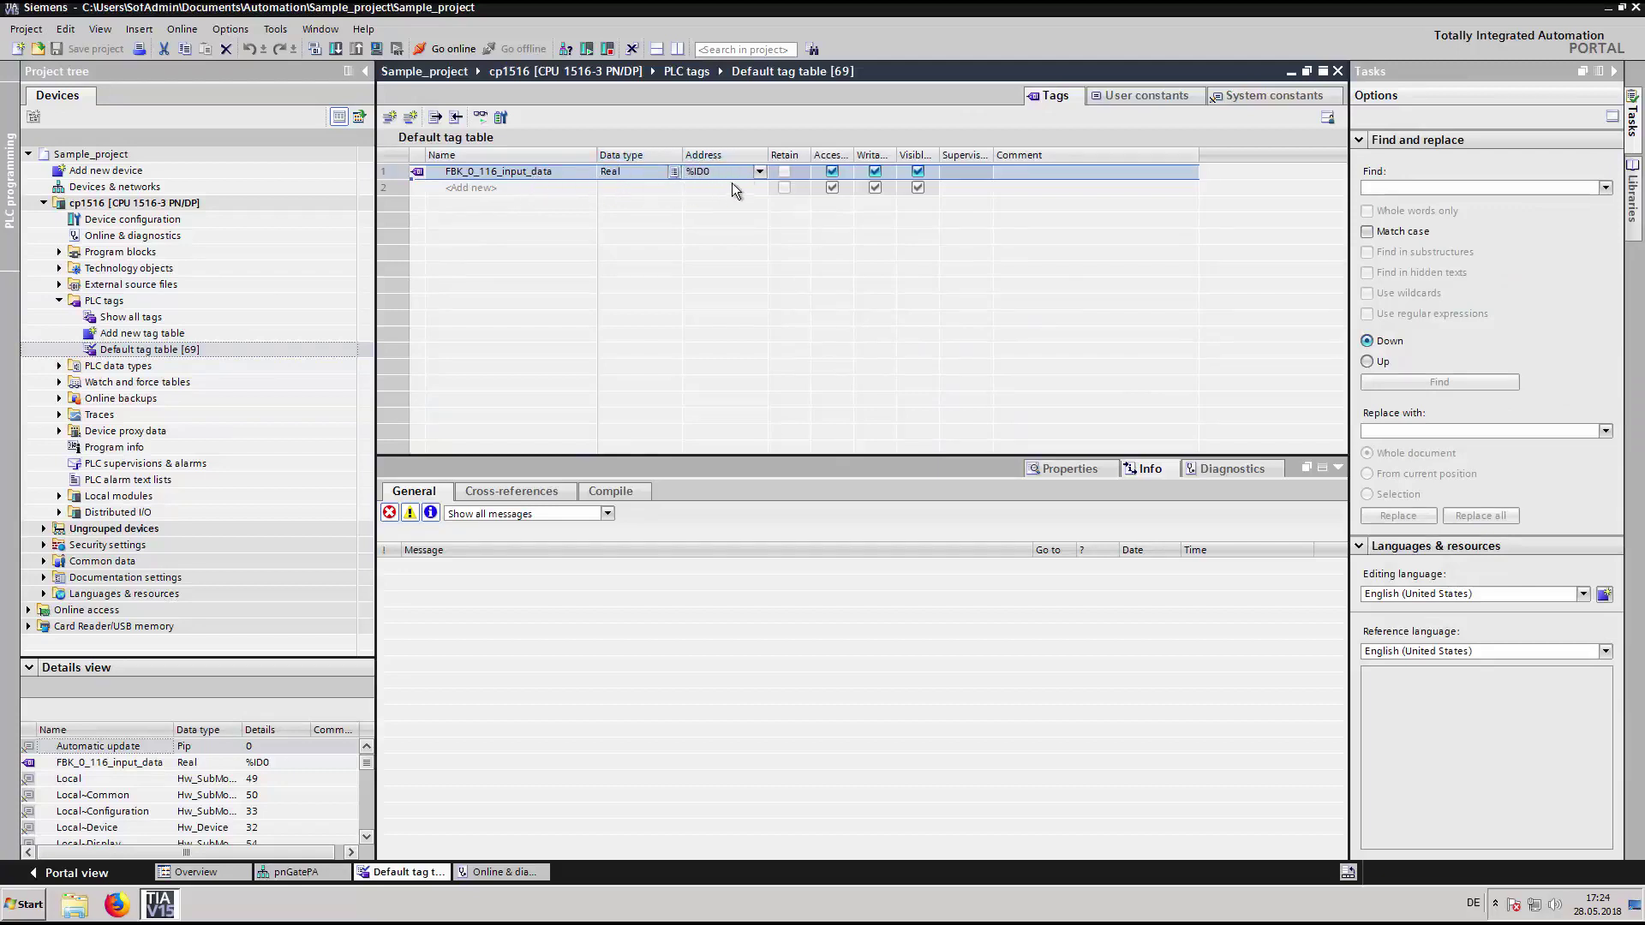
click(150, 186)
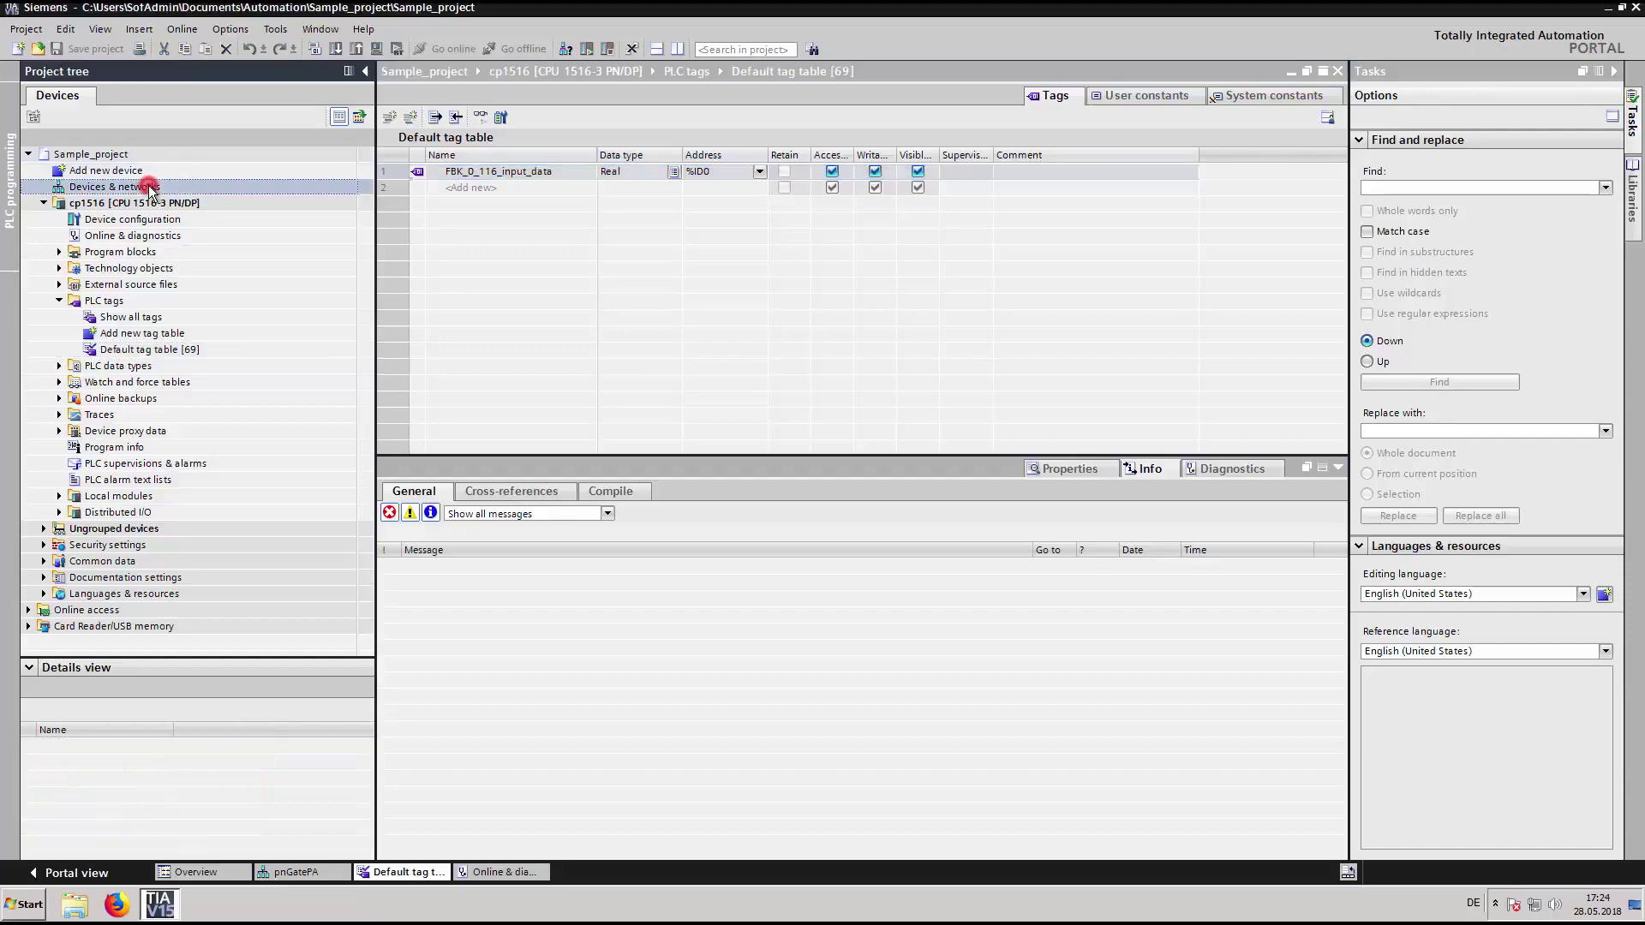
- Back in Devices & networks, select cp1516 and launch Download to device
double_click(150, 186)
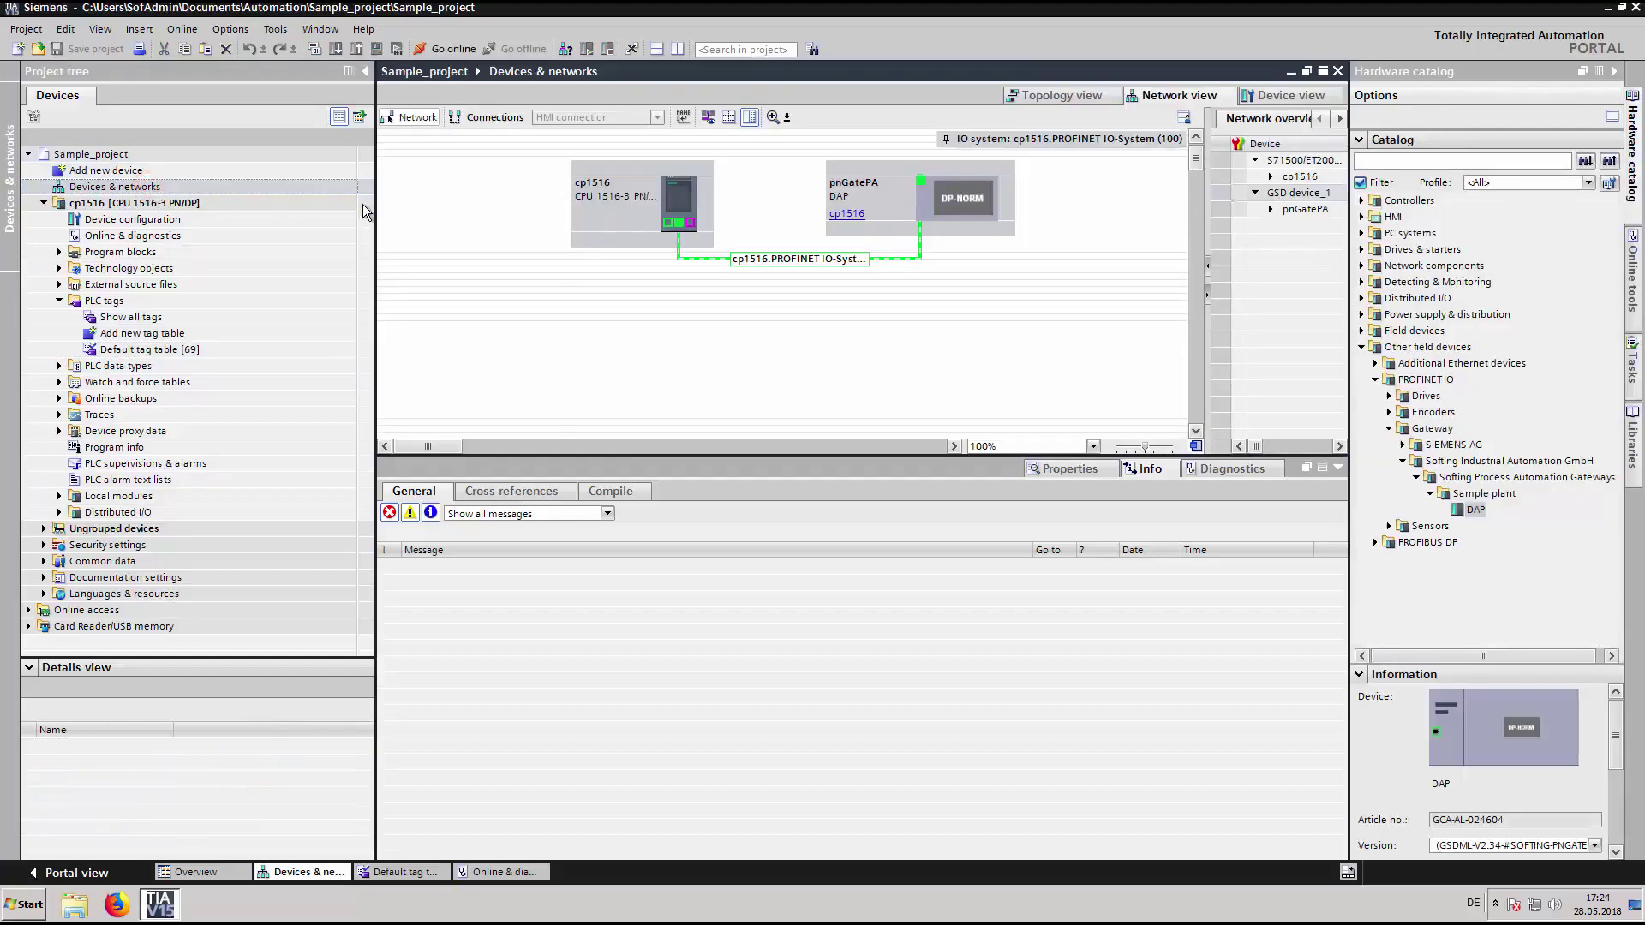
click(681, 197)
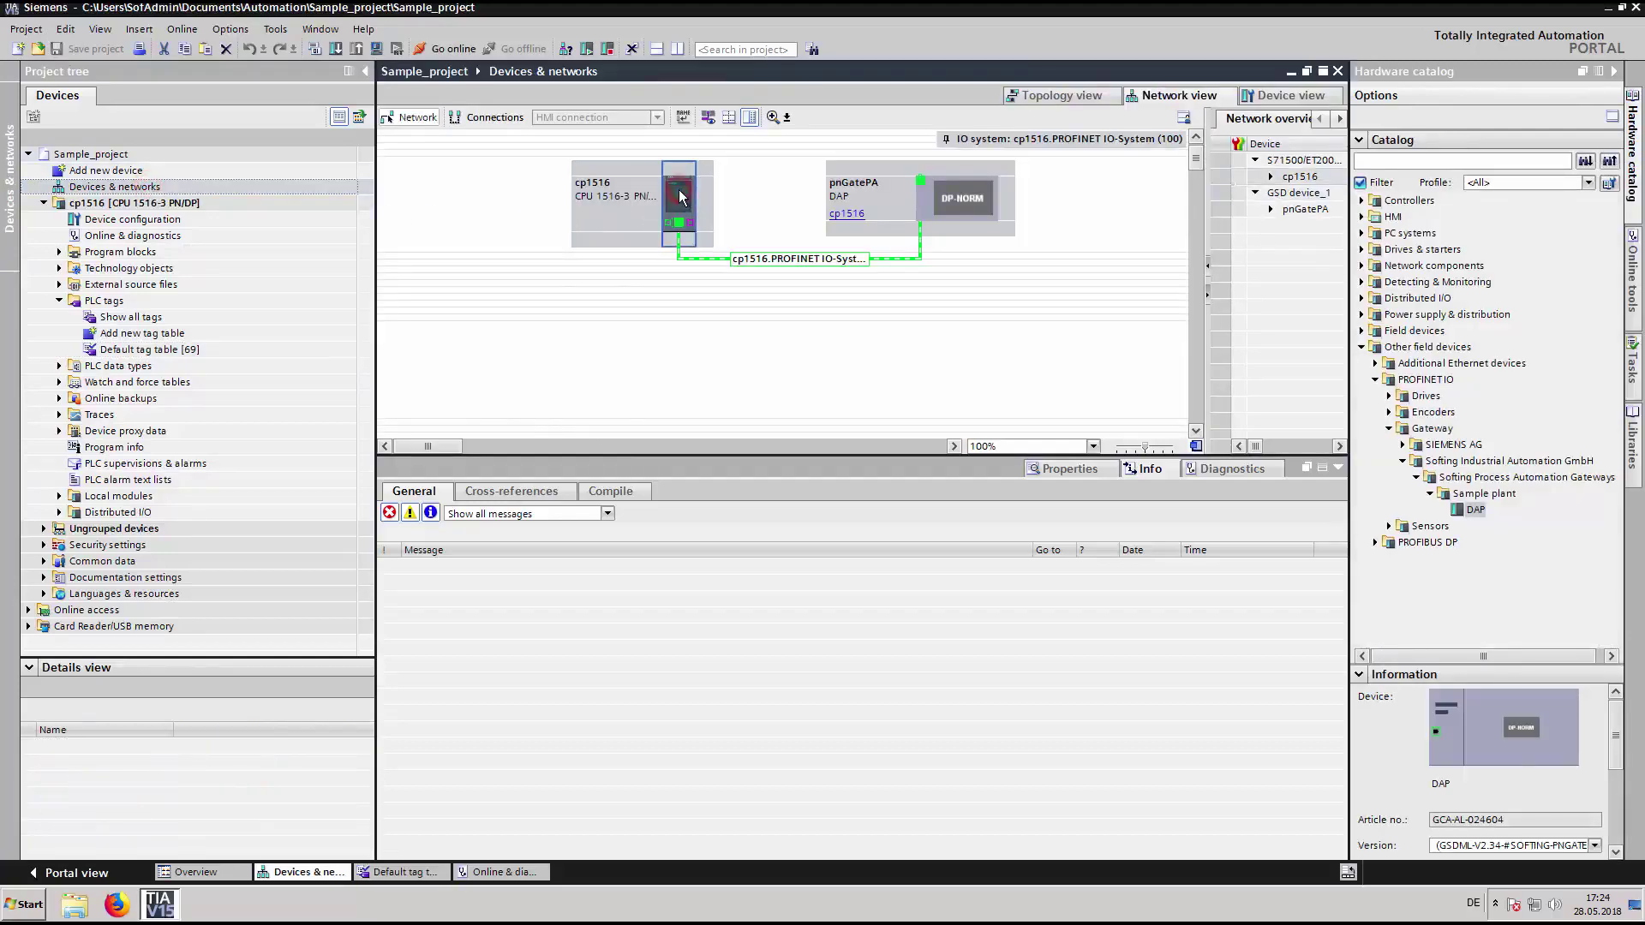
click(336, 49)
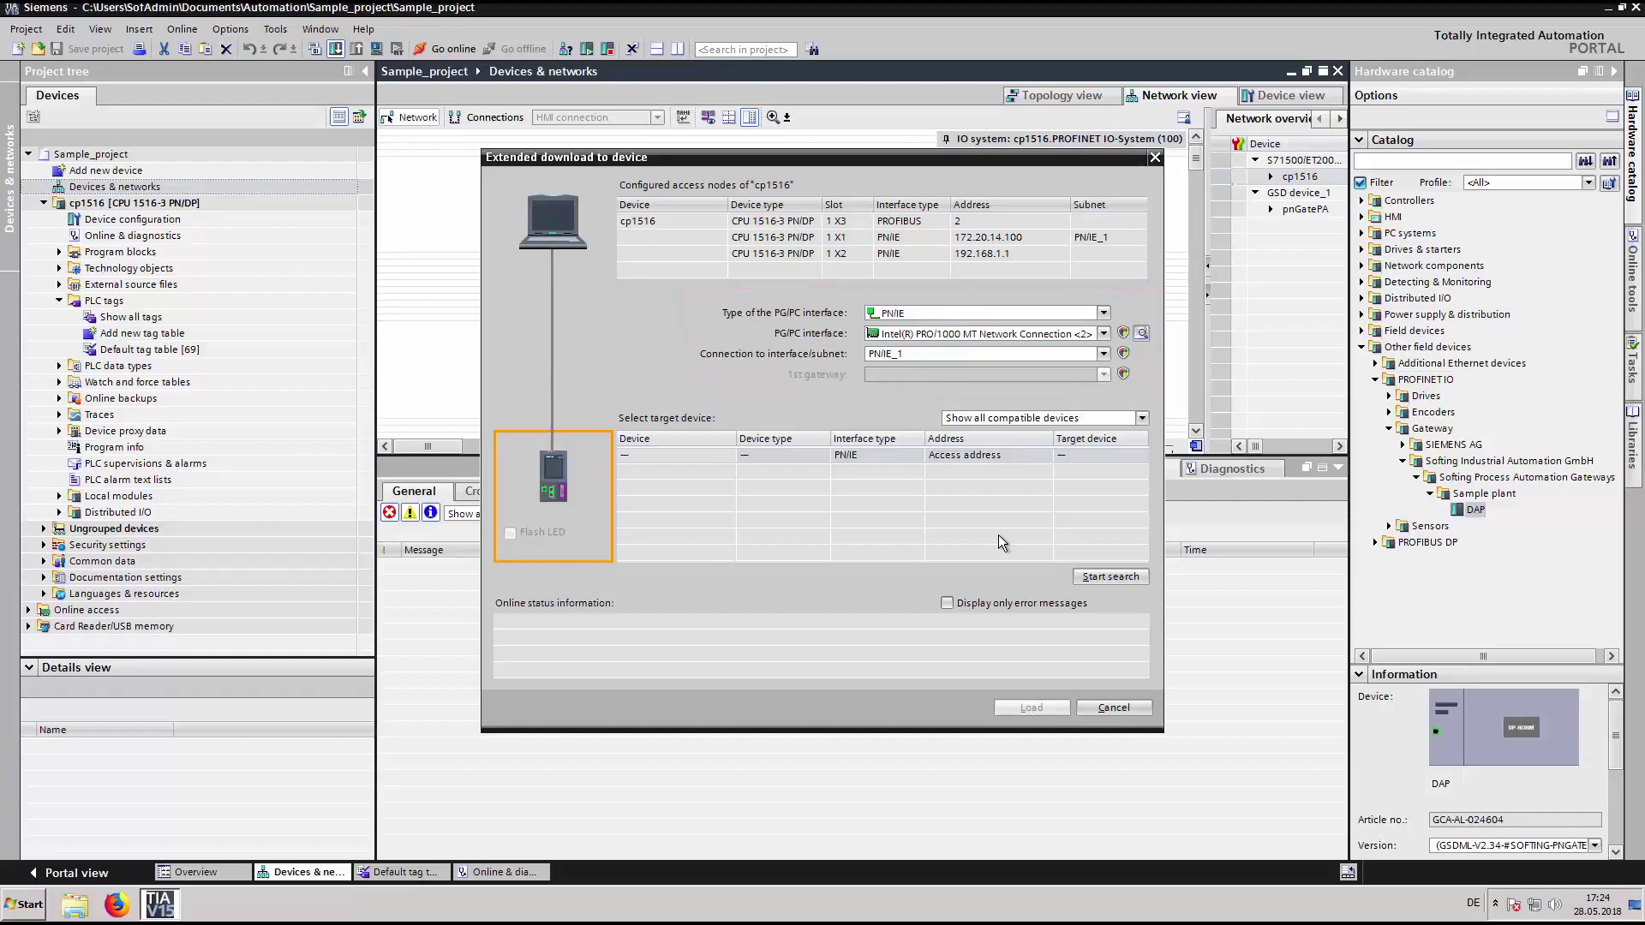
- Search for the accessible S7-1500 and load the configuration to it, finishing with 0 errors
click(1098, 573)
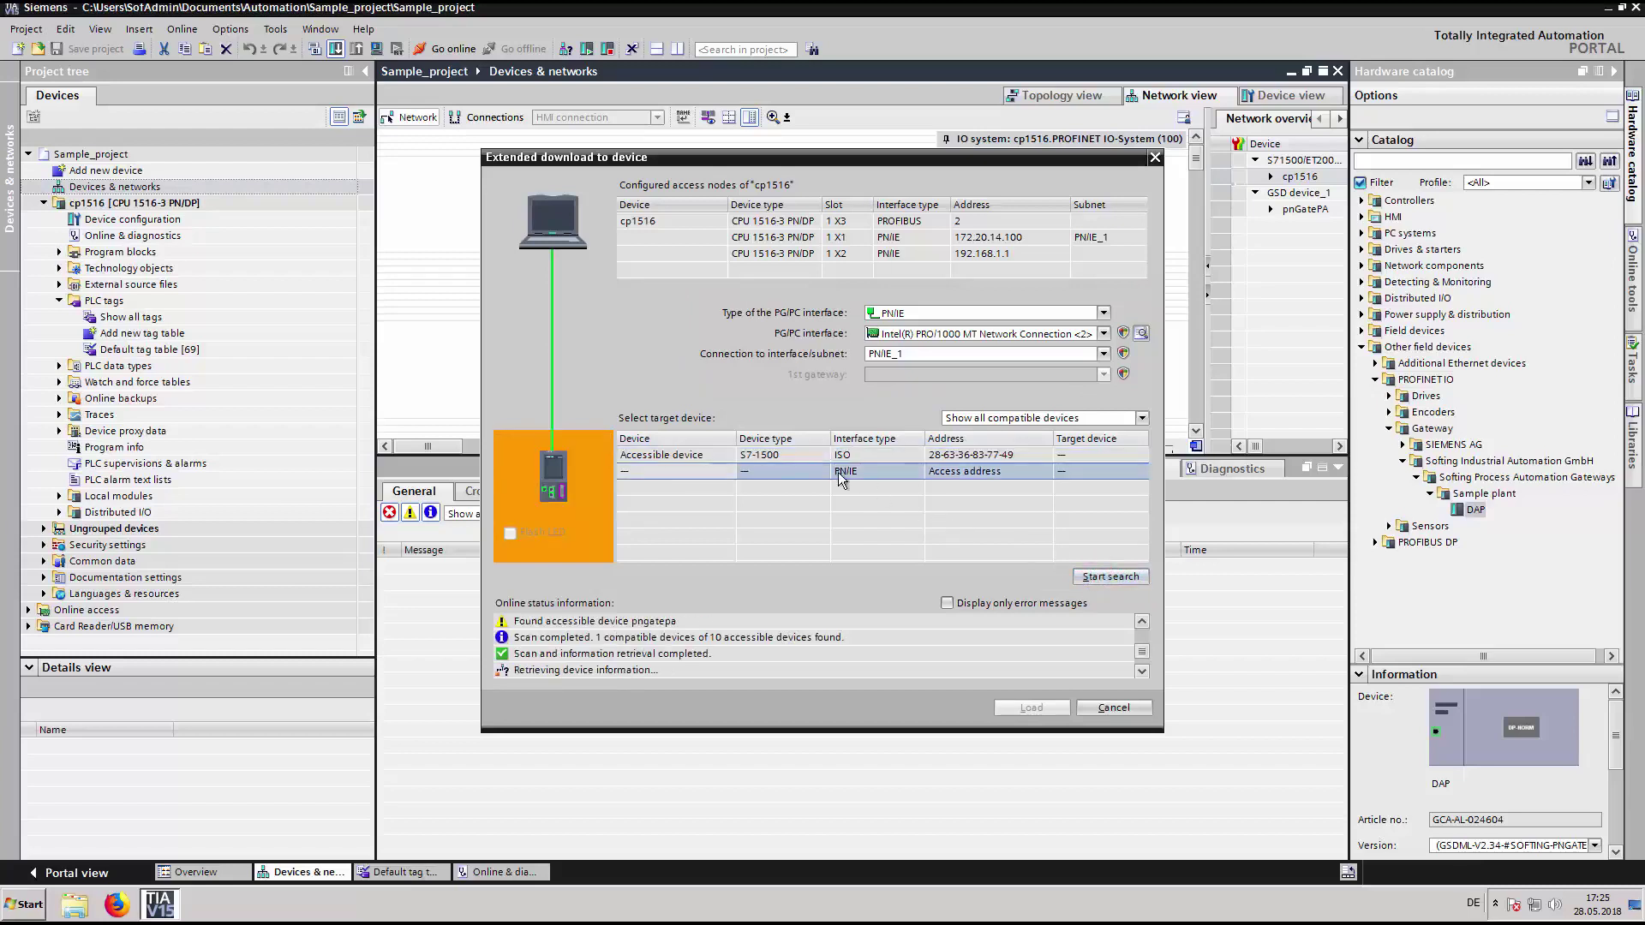
click(689, 456)
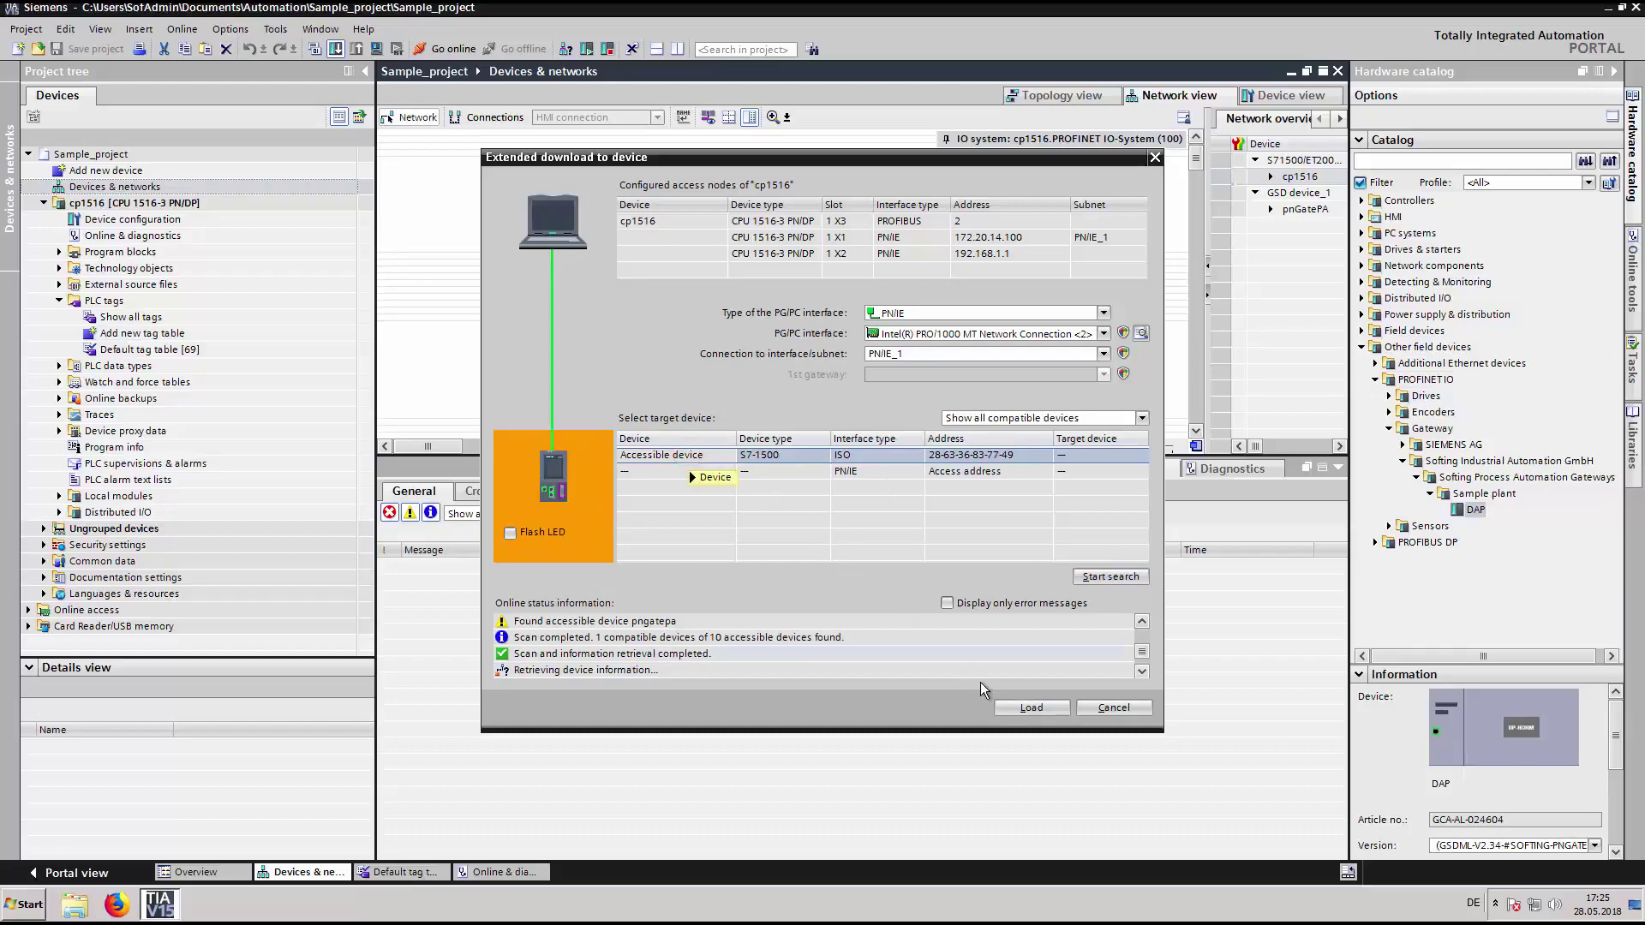
click(1046, 707)
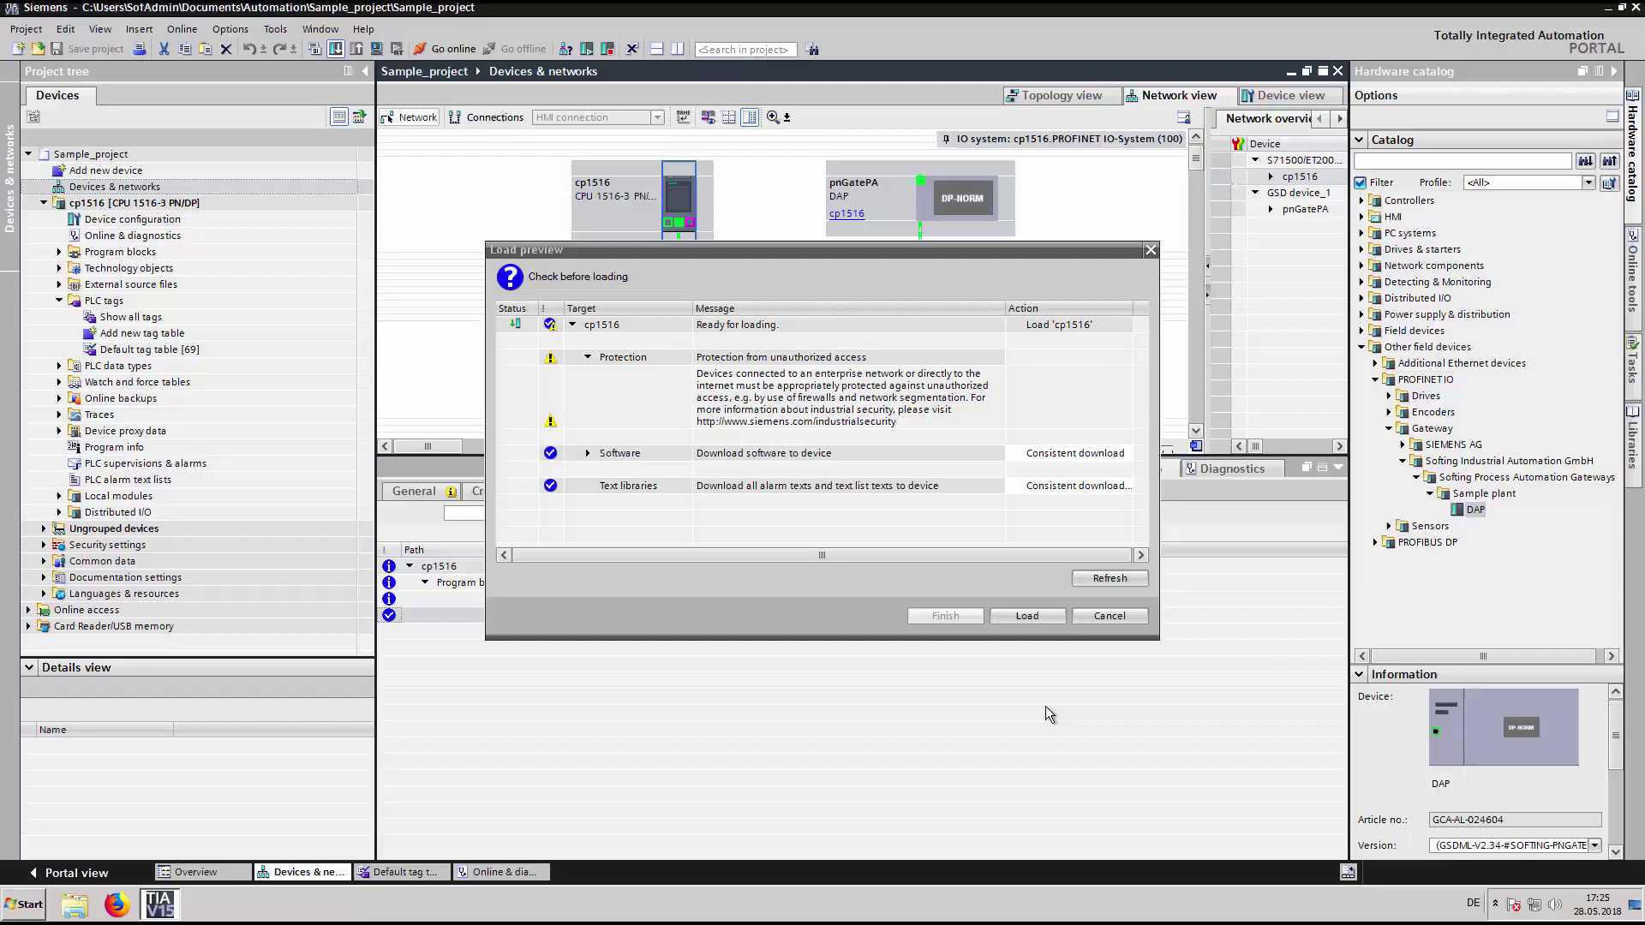
click(1028, 616)
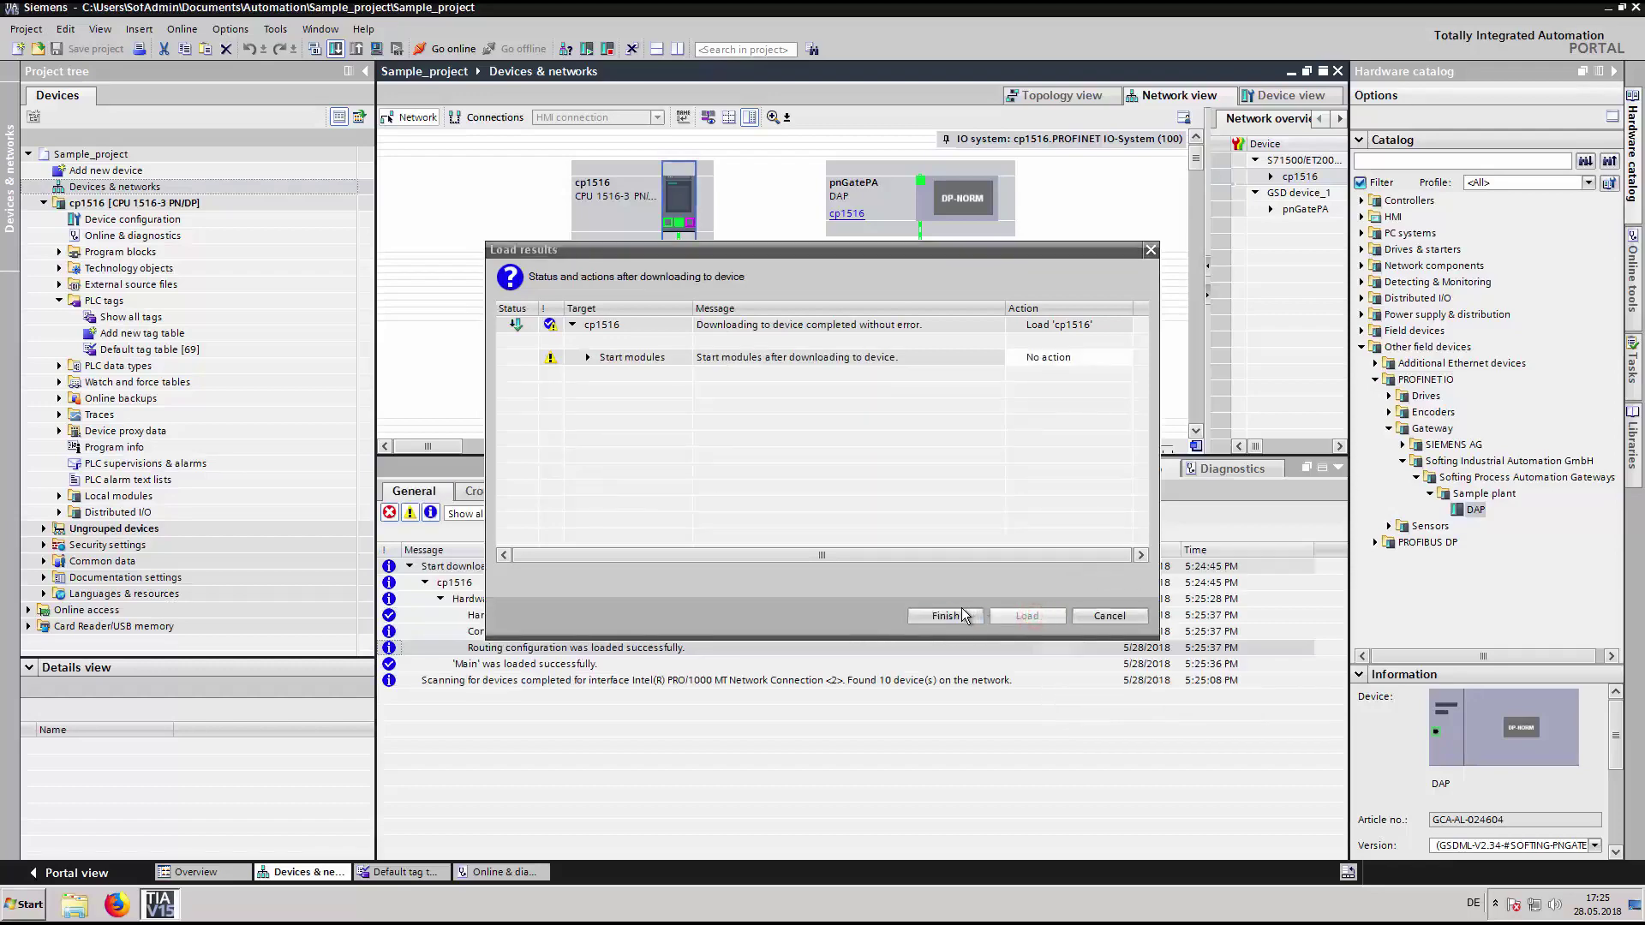
click(962, 610)
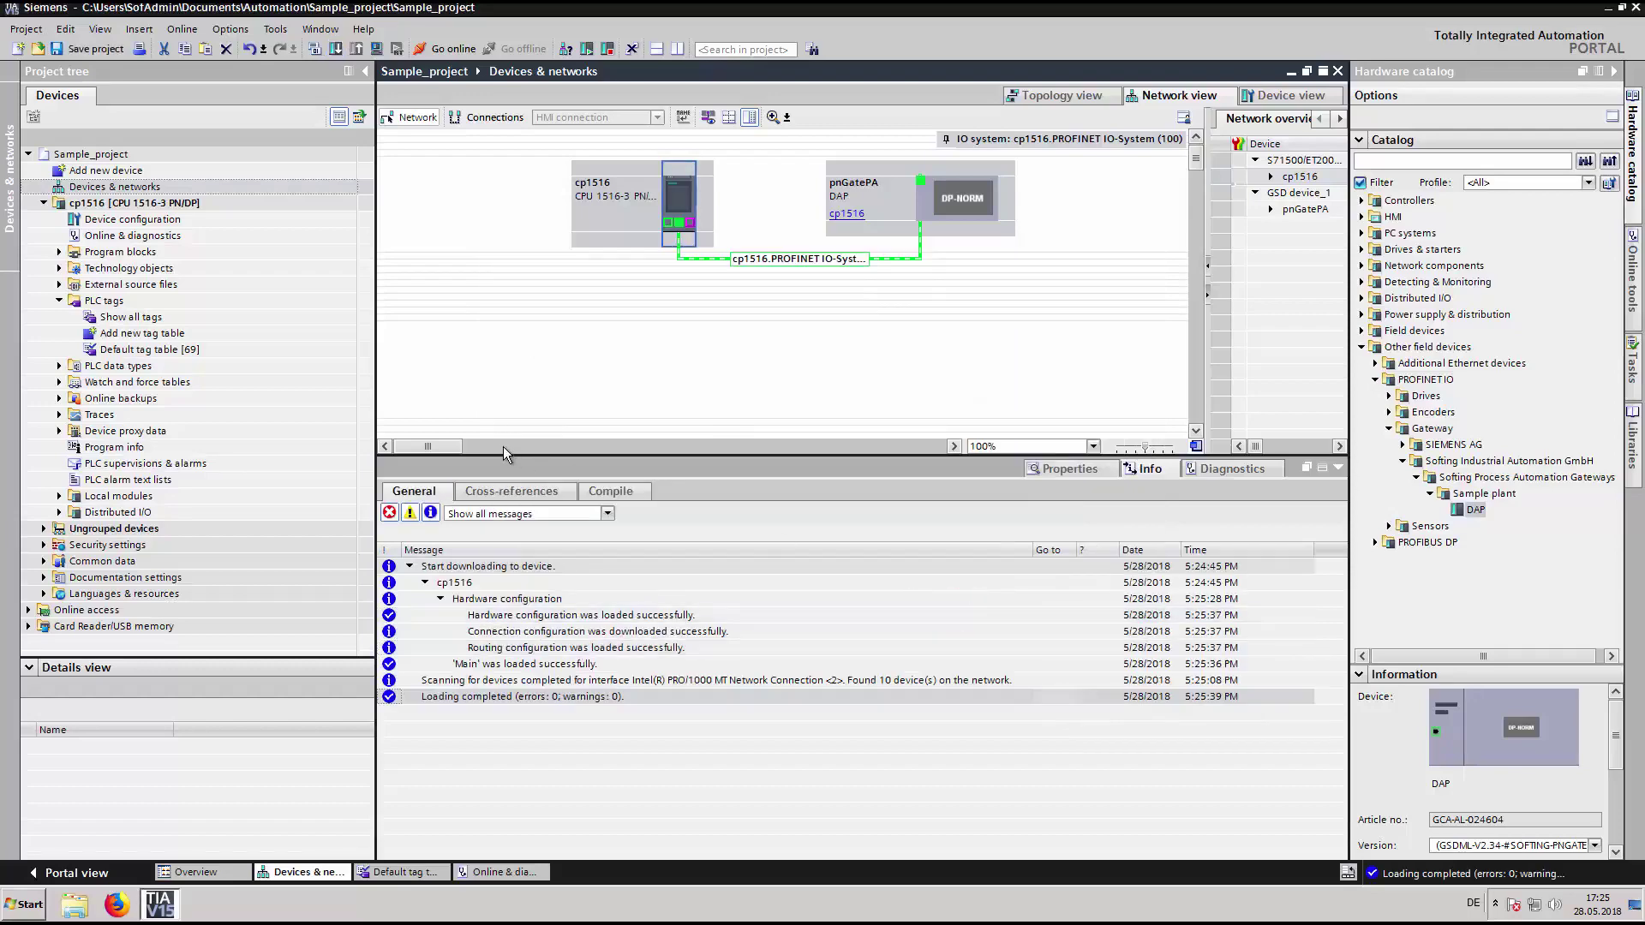
- Connect online to cp1516 at 172.20.14.100 and reopen the Default tag table
click(450, 52)
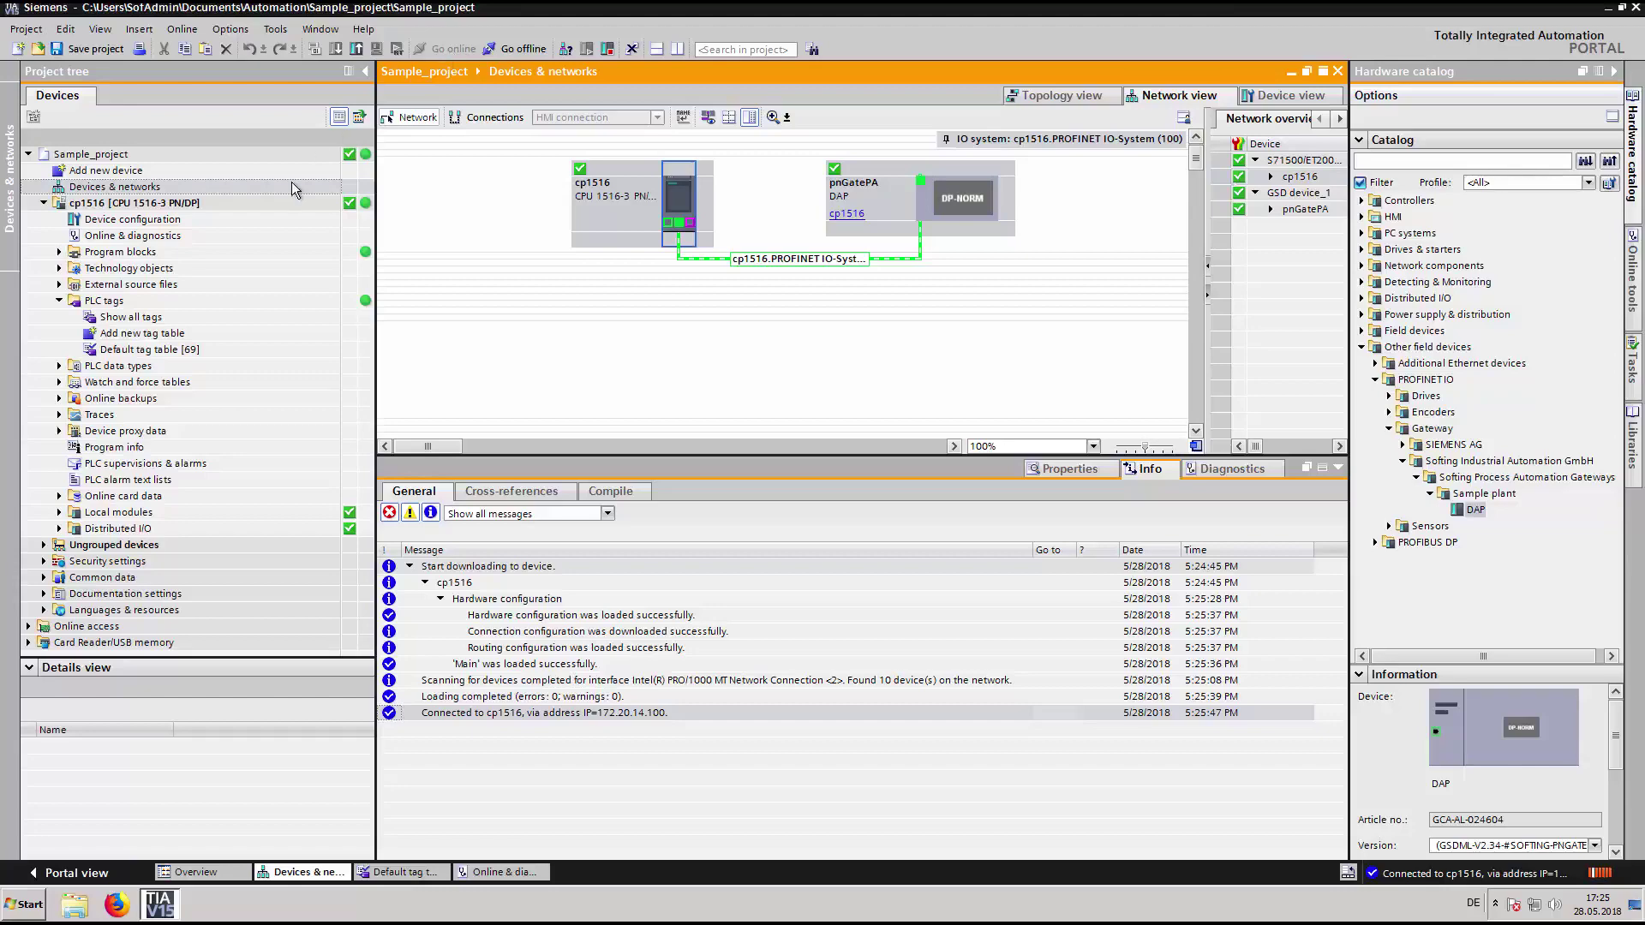
double_click(155, 351)
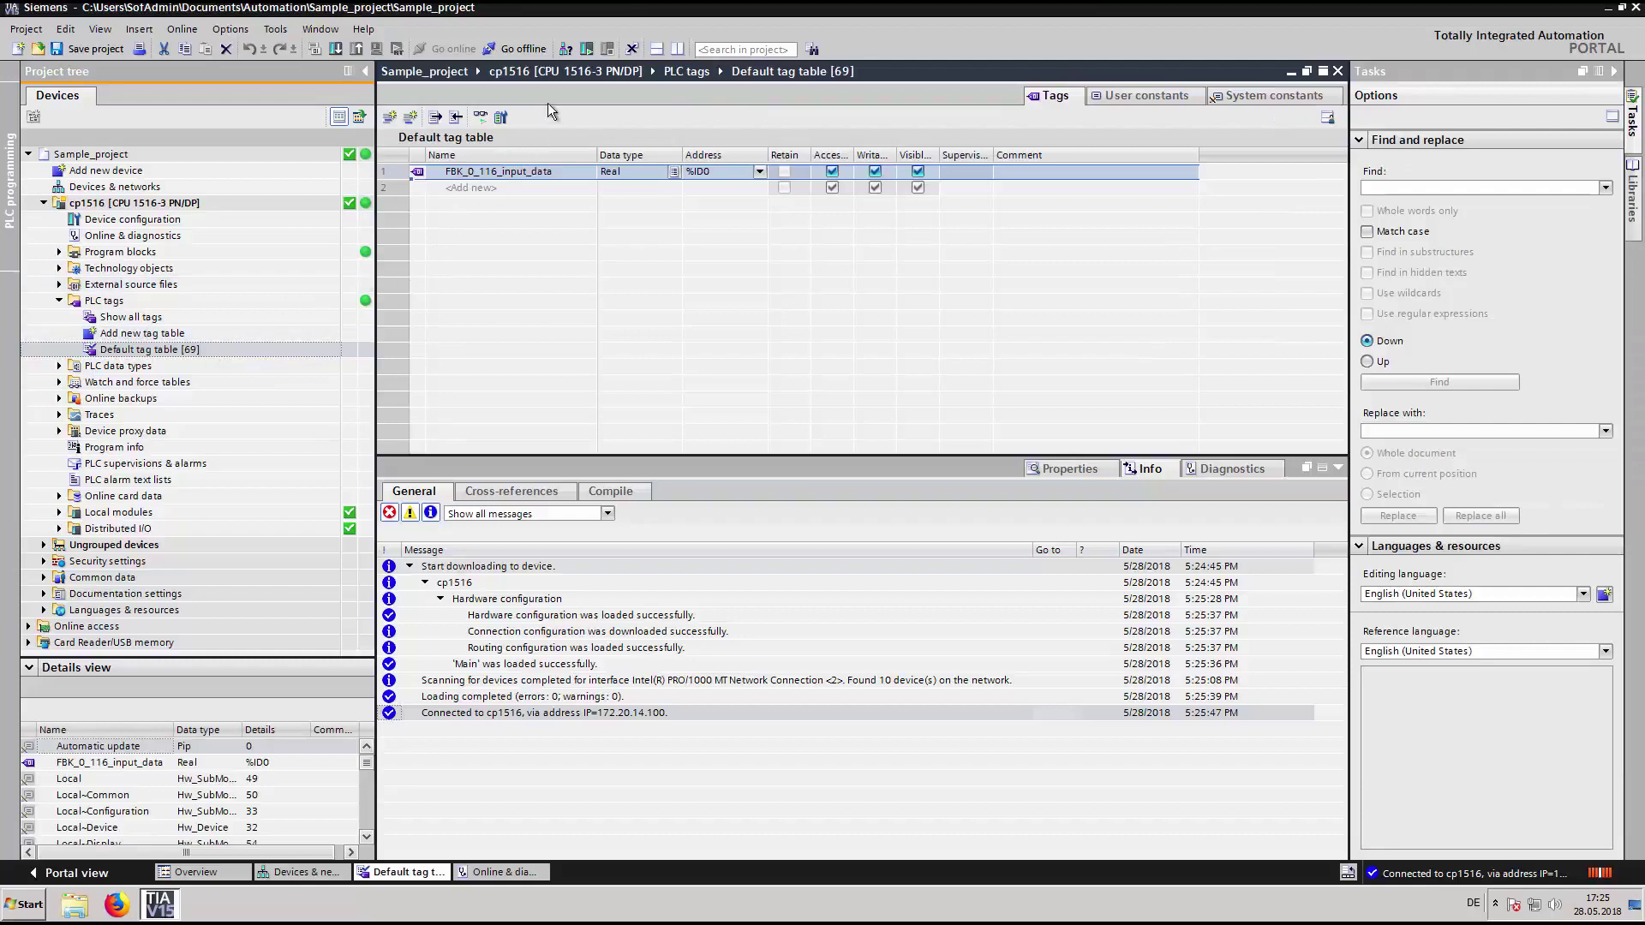
- Switch cp1516 to RUN and monitor FBK_0_116_input_data live, showing 77.0
click(586, 49)
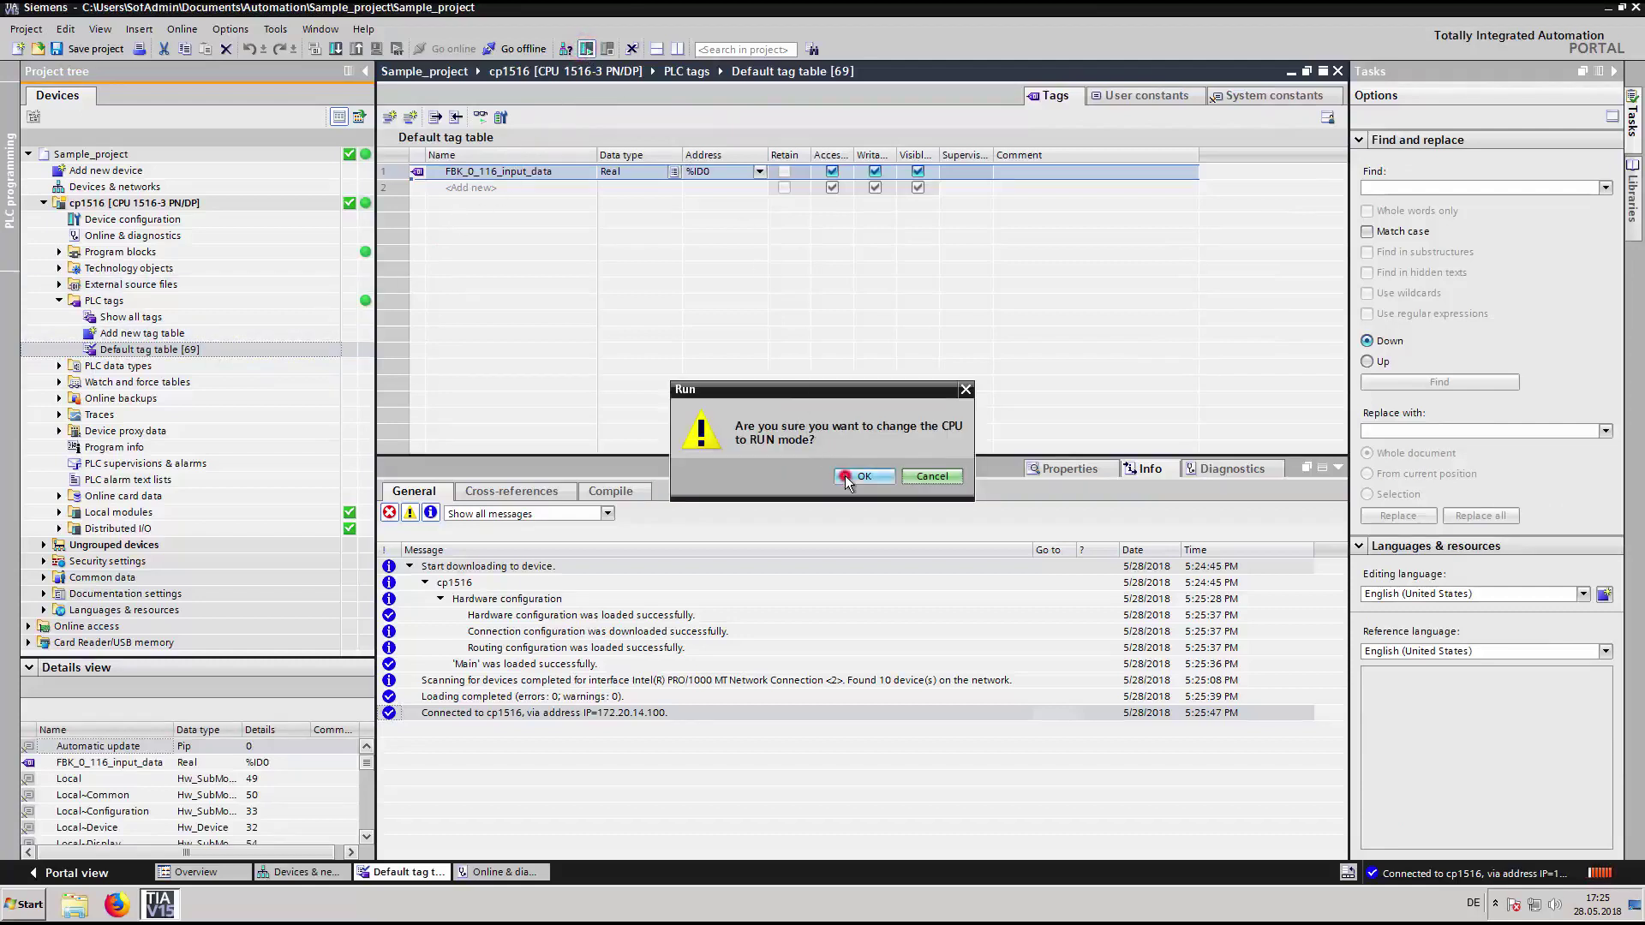
click(861, 476)
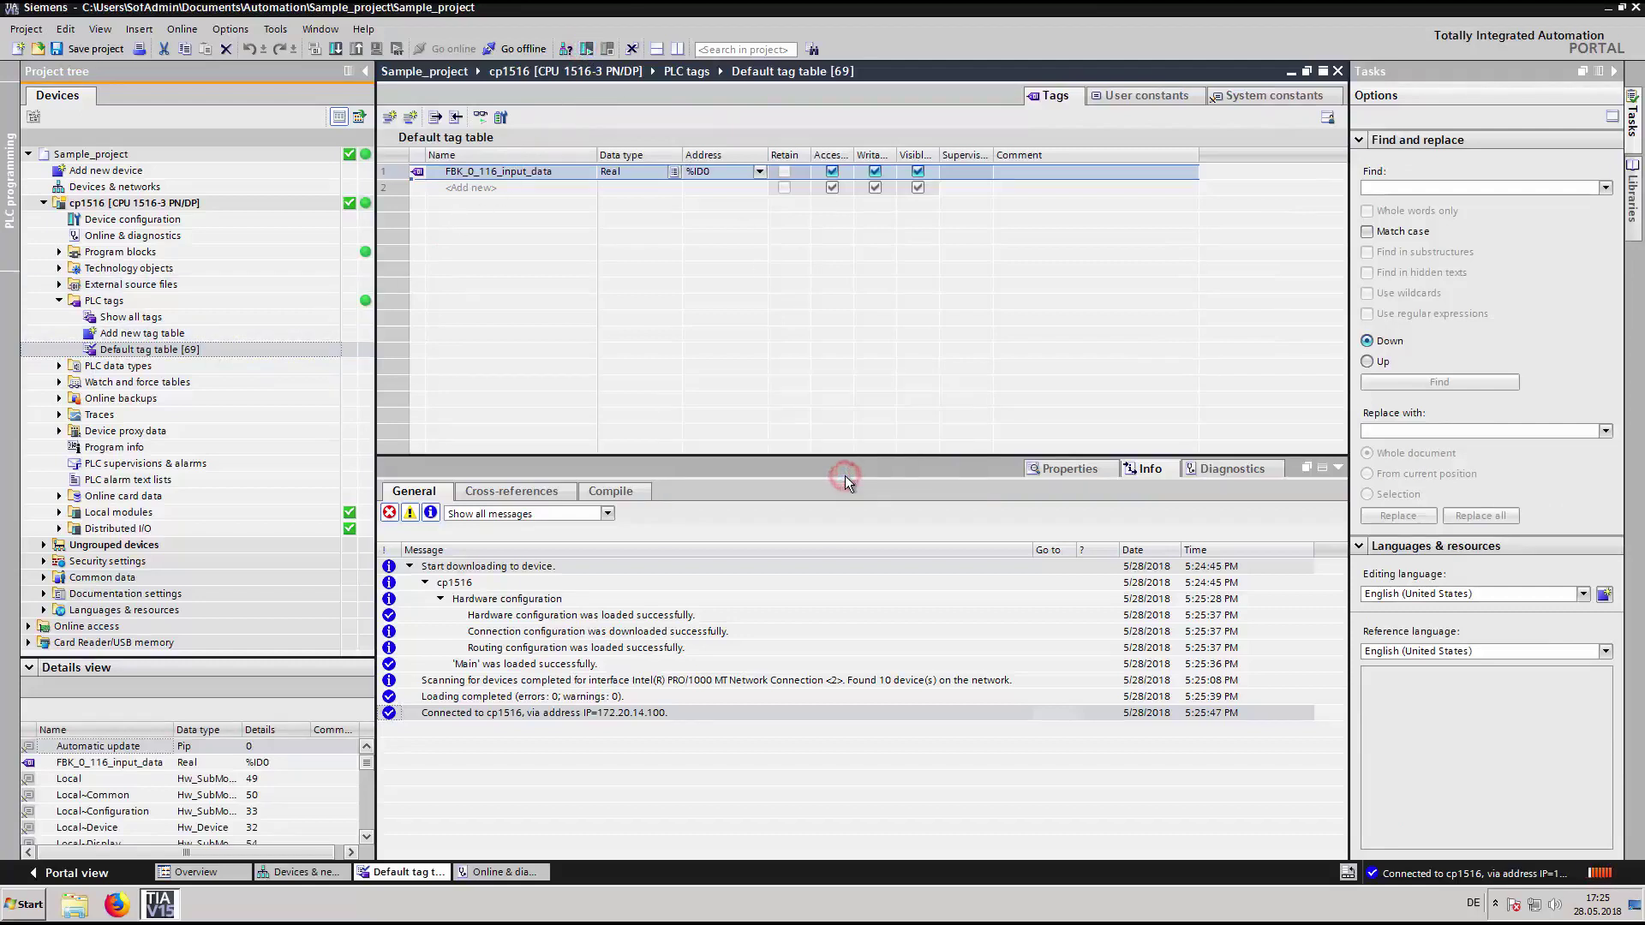
click(480, 117)
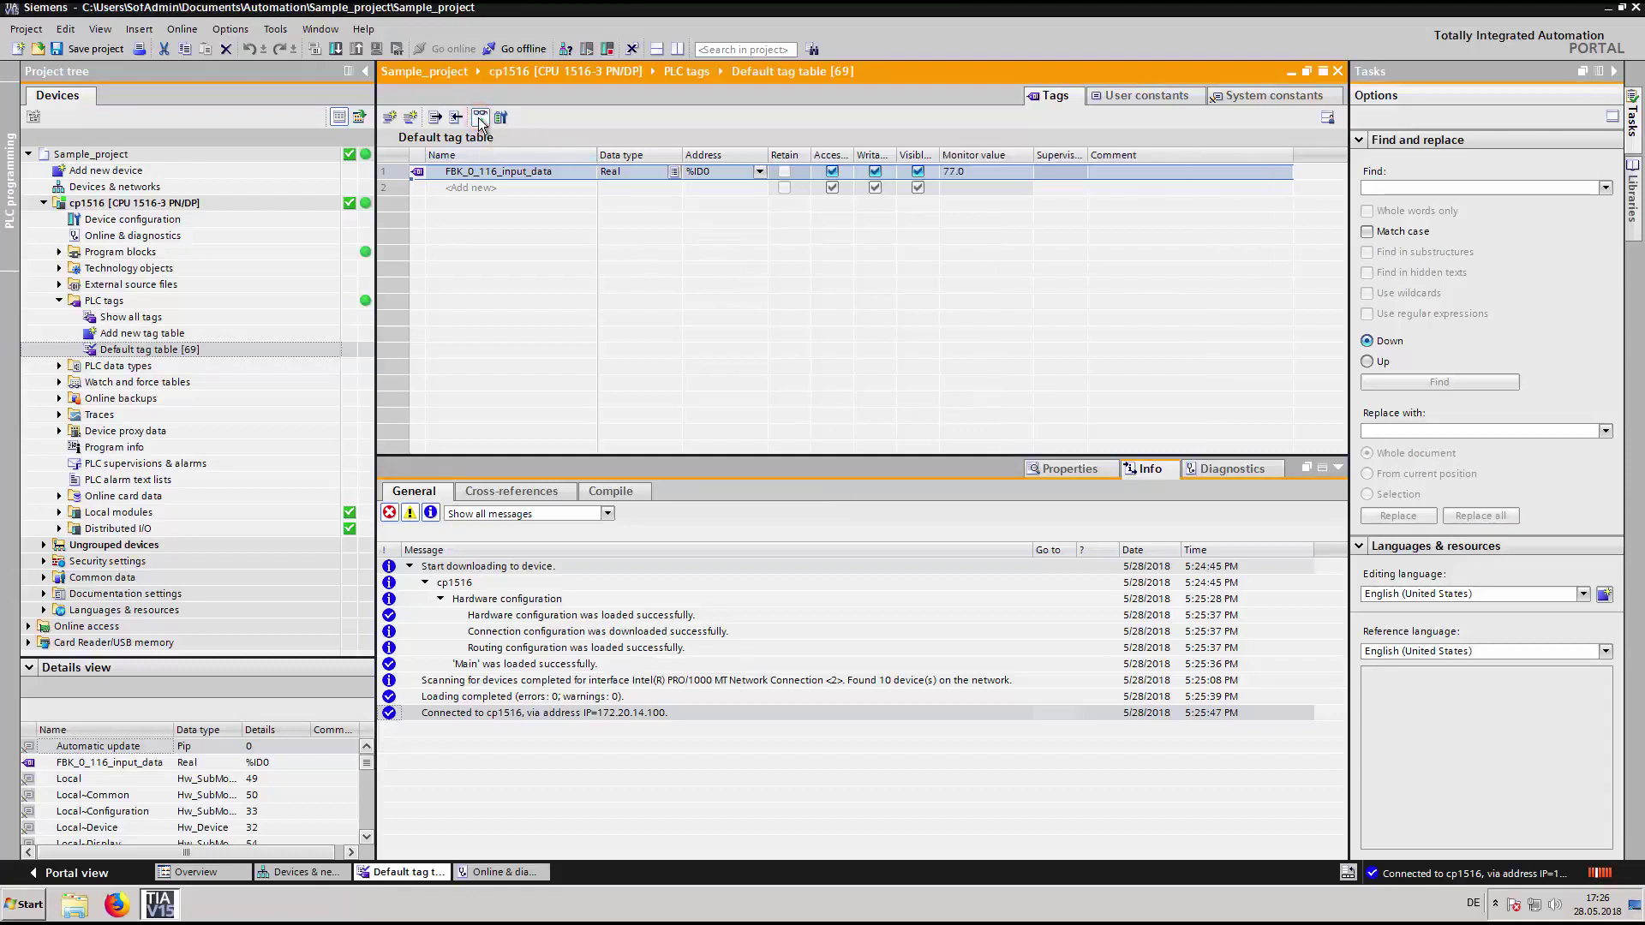